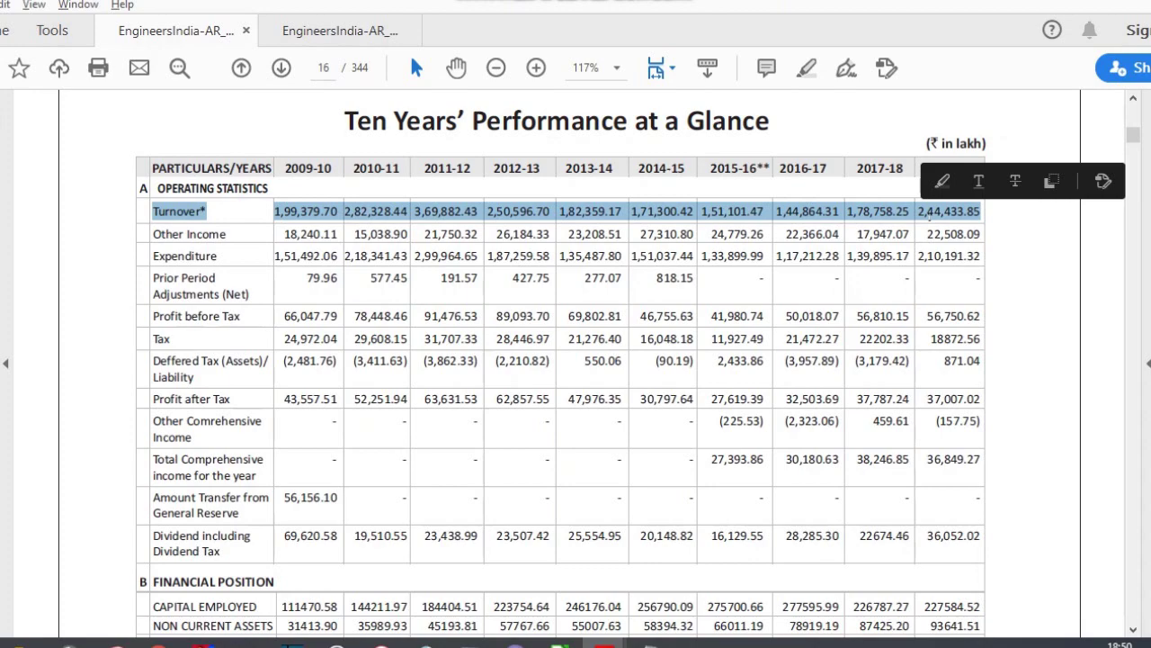
Examine the Turnover and Other Income rows of the ten-year table, comparing other income for 2009-10 and 2018-19.
{"action": "left_click", "coordinate": [69, 448]}
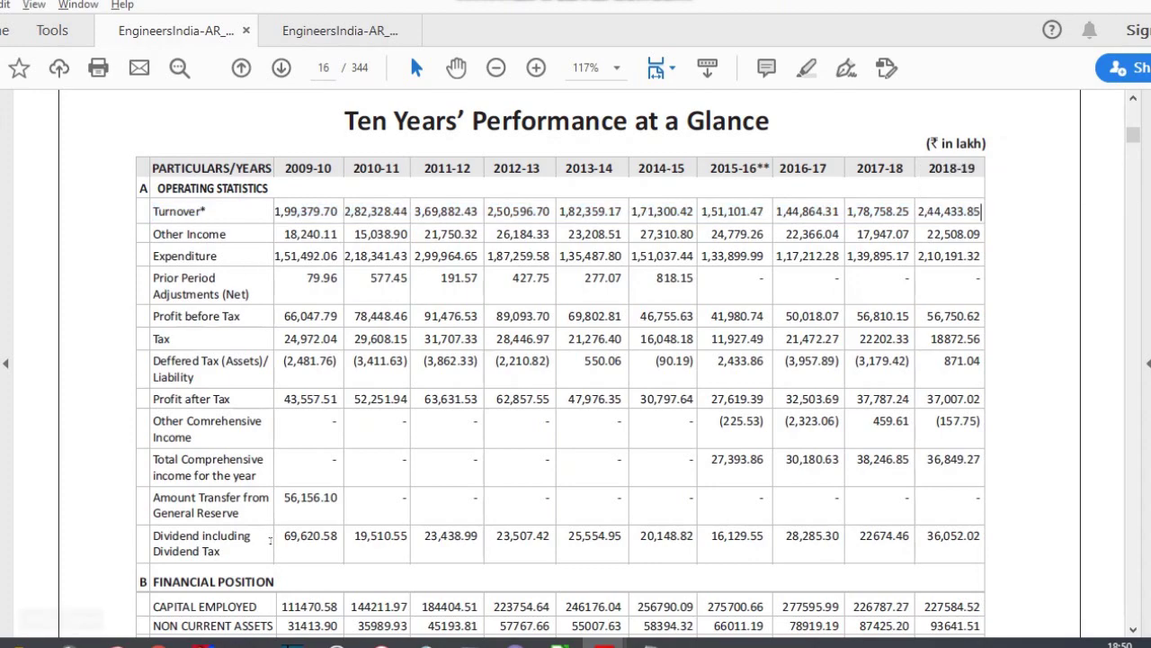
{"action": "double_click", "coordinate": [184, 209]}
{"action": "left_click", "coordinate": [190, 214]}
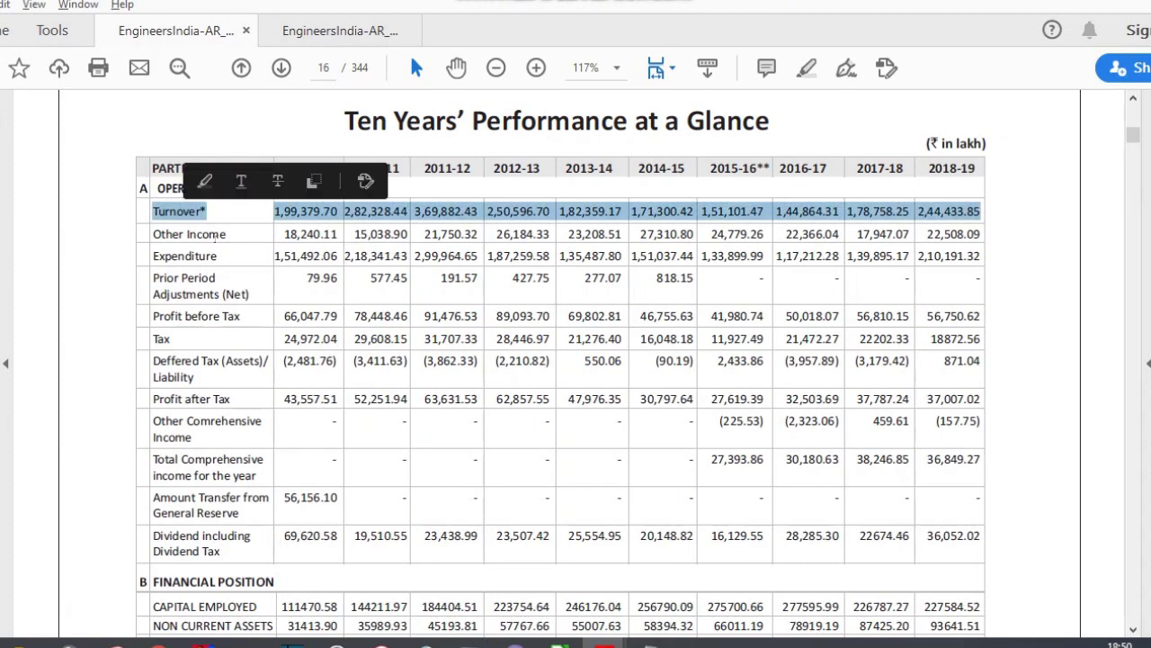
{"action": "double_click", "coordinate": [192, 234]}
{"action": "left_click", "coordinate": [191, 234]}
{"action": "left_click", "coordinate": [365, 238]}
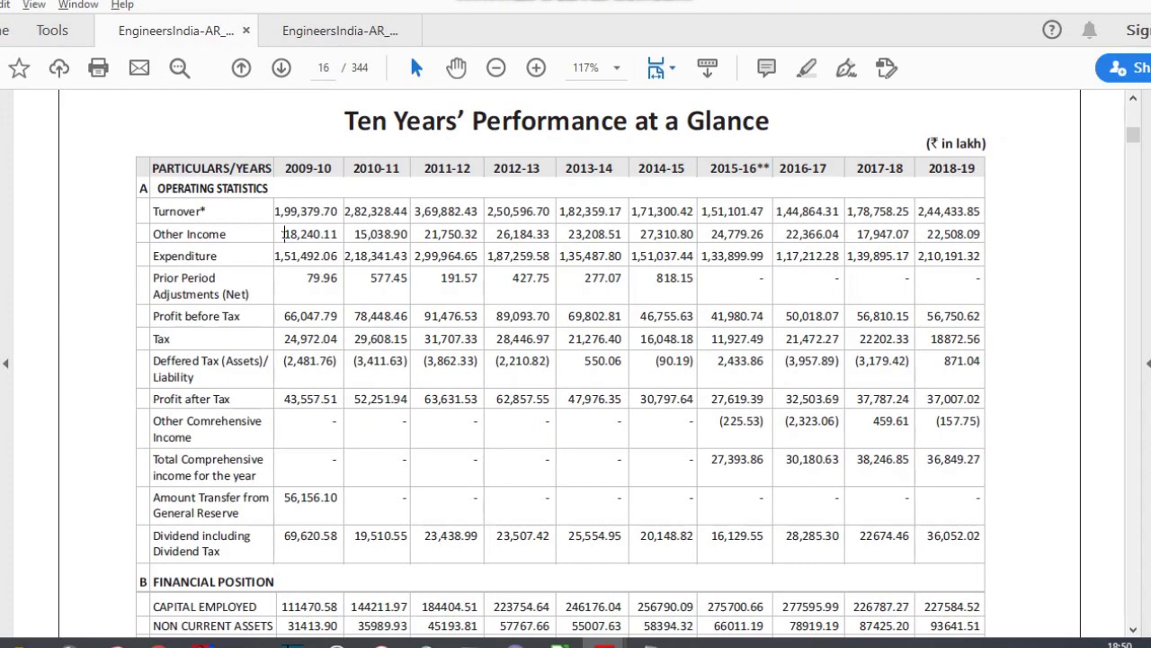
{"action": "left_click_drag", "start_coordinate": [284, 233], "coordinate": [326, 236]}
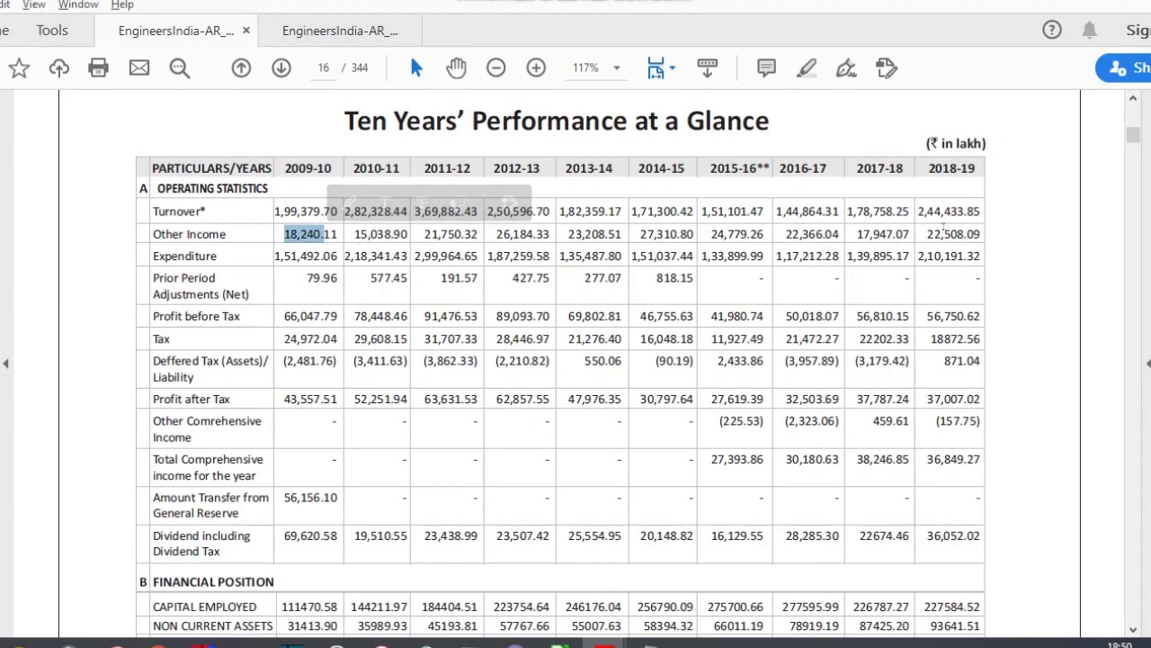
{"action": "left_click_drag", "start_coordinate": [926, 234], "coordinate": [965, 236]}
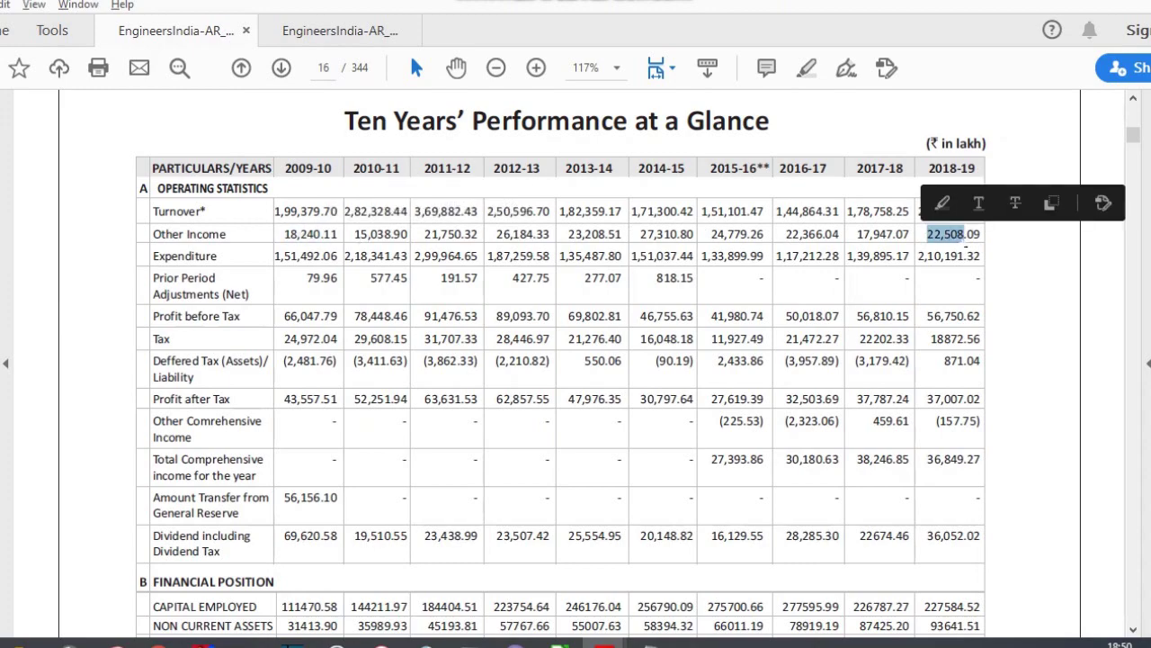
{"action": "left_click", "coordinate": [1023, 321]}
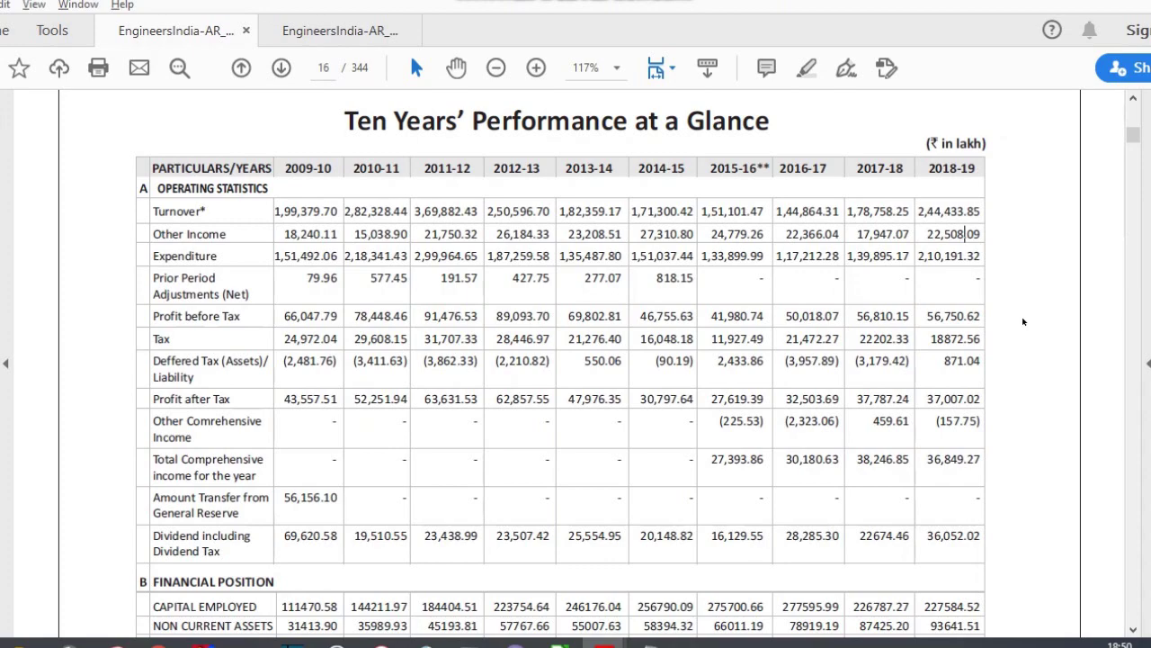
Review the Dividend including Dividend Tax row across all ten years, selecting the row's figures.
{"action": "scroll", "coordinate": [1023, 321], "scroll_direction": "down", "scroll_amount": 3}
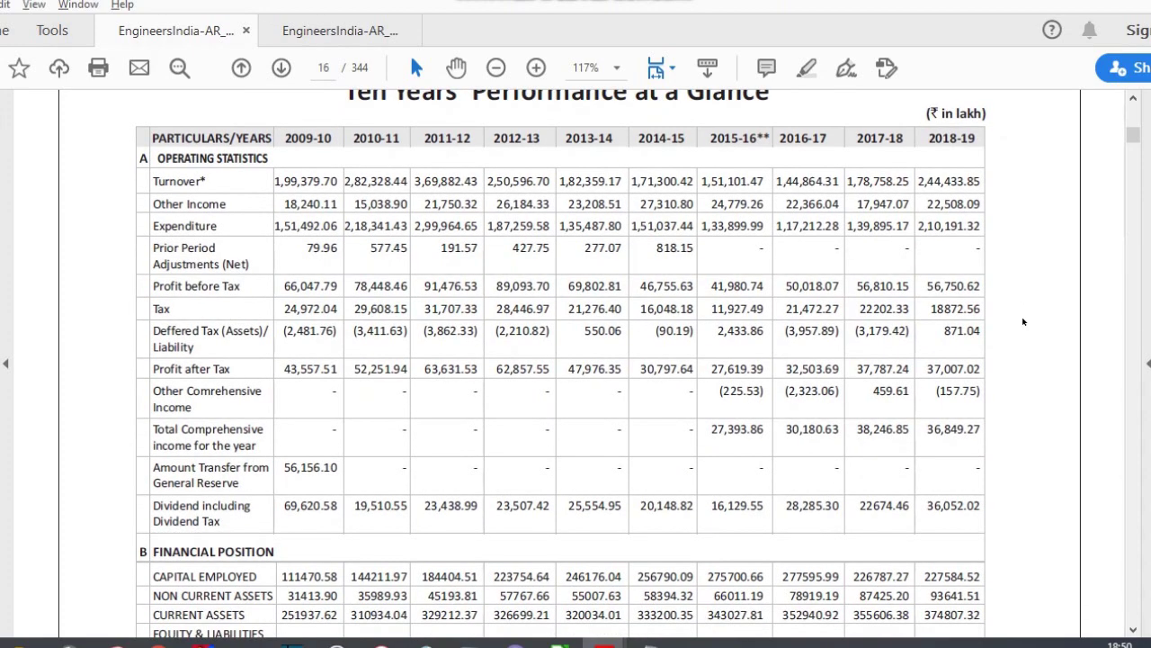
{"action": "scroll", "coordinate": [1023, 321], "scroll_direction": "down", "scroll_amount": 1}
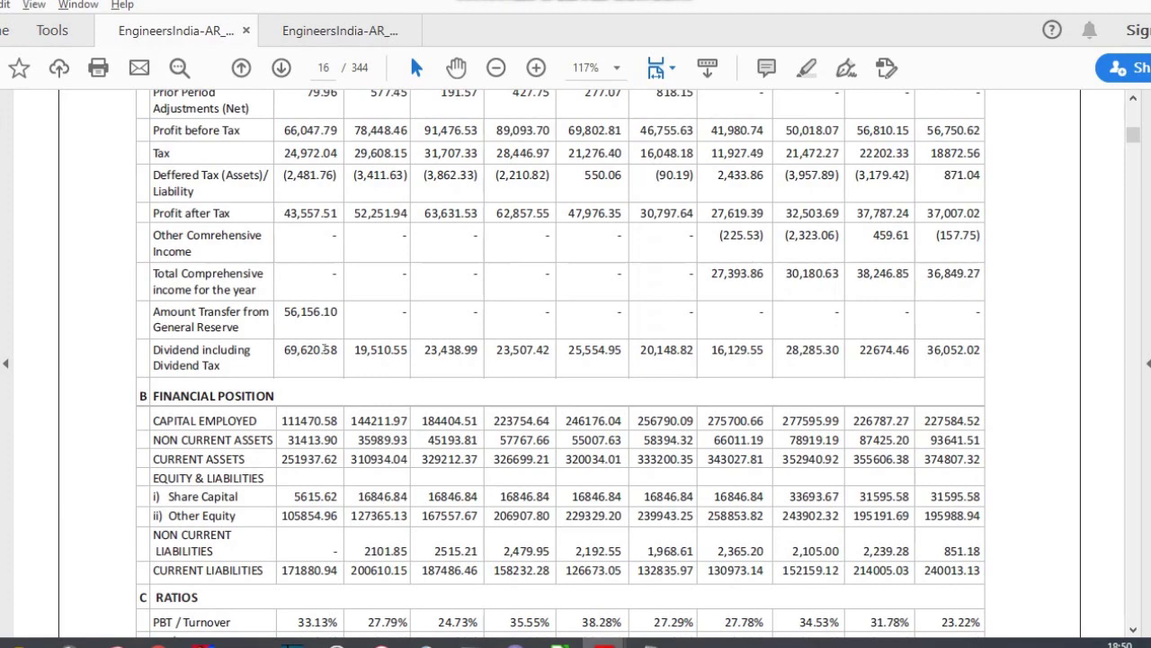
{"action": "left_click_drag", "start_coordinate": [279, 349], "coordinate": [842, 356]}
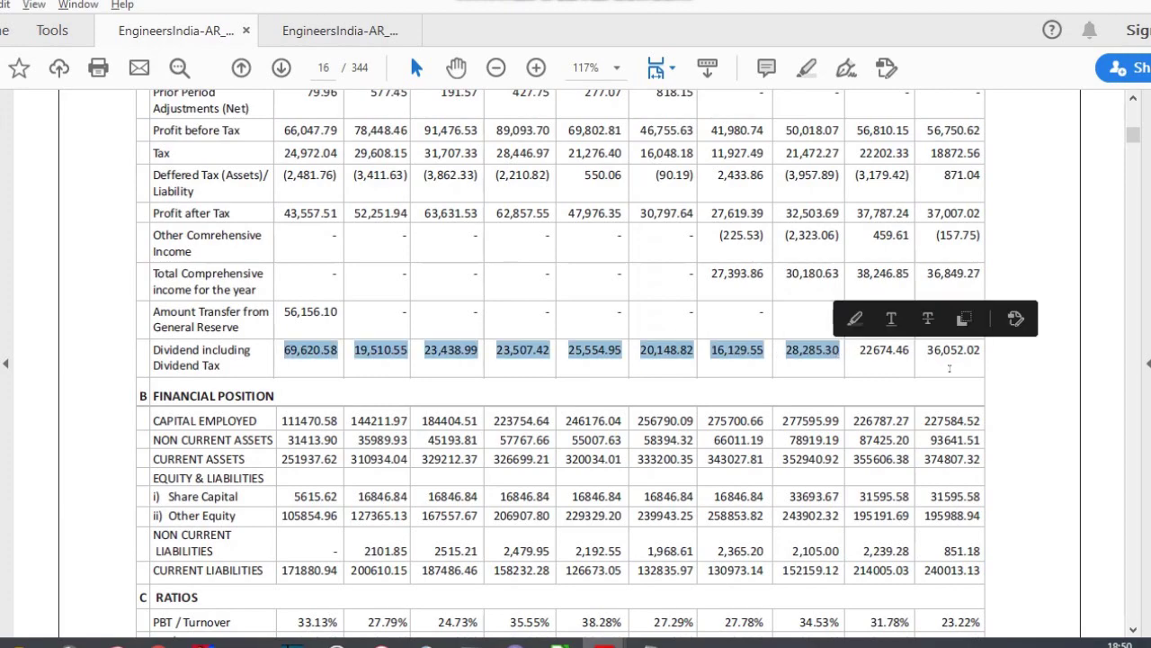
{"action": "double_click", "coordinate": [949, 360]}
{"action": "triple_click", "coordinate": [949, 364]}
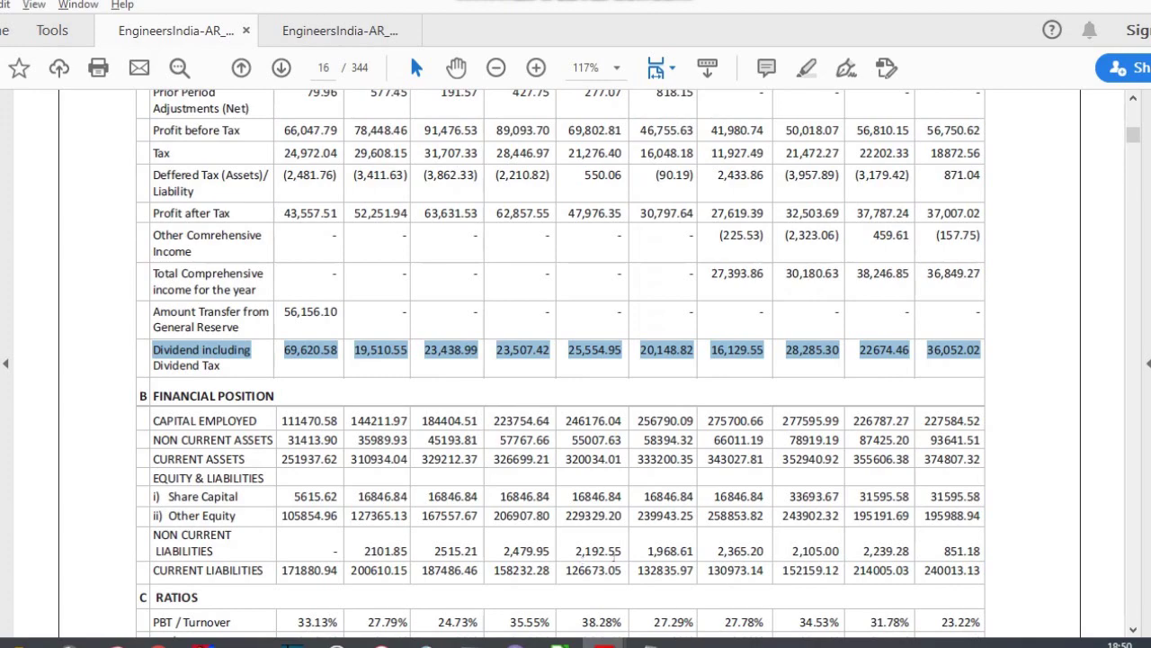
{"action": "left_click", "coordinate": [1015, 363]}
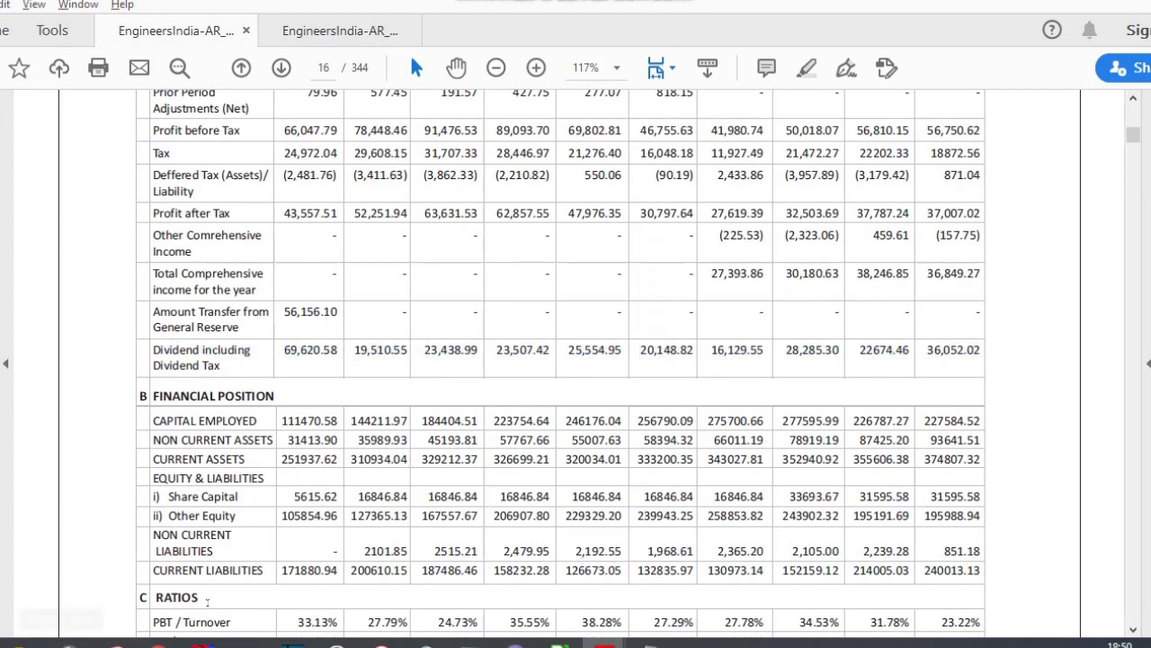
Examine the PBT / Turnover row in the Ratios section across the ten years.
{"action": "scroll", "coordinate": [90, 493], "scroll_direction": "down", "scroll_amount": 1}
{"action": "scroll", "coordinate": [90, 494], "scroll_direction": "down", "scroll_amount": 5}
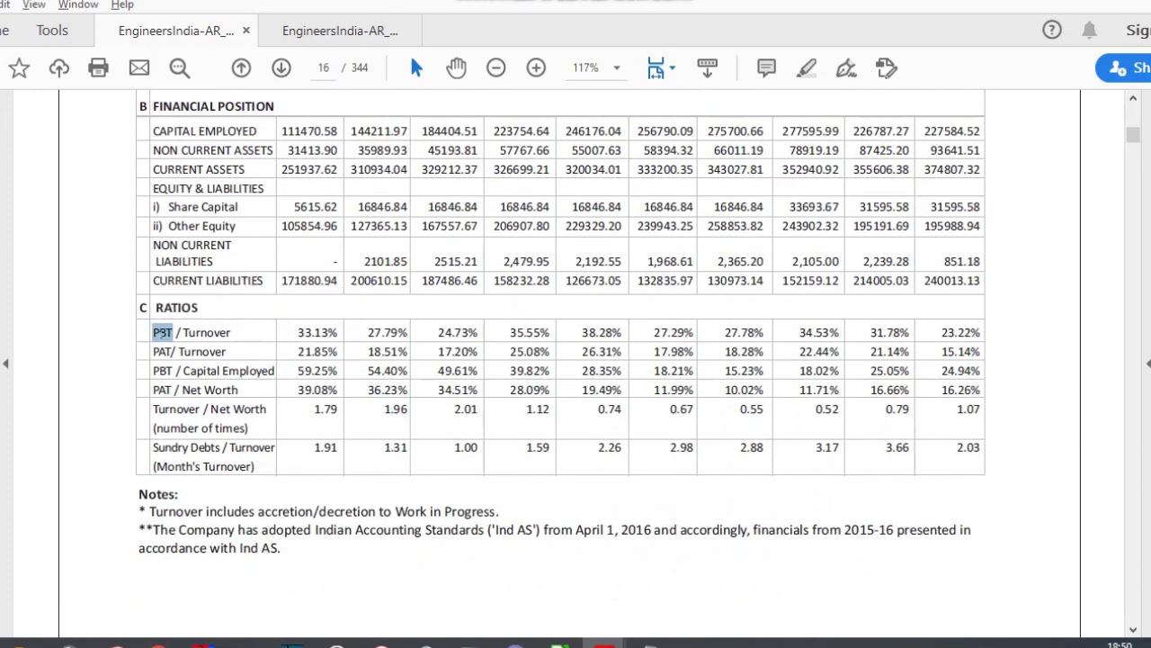
{"action": "triple_click", "coordinate": [160, 333]}
{"action": "left_click", "coordinate": [210, 336]}
{"action": "triple_click", "coordinate": [210, 336]}
{"action": "left_click", "coordinate": [209, 336]}
{"action": "left_click_drag", "start_coordinate": [182, 332], "coordinate": [235, 333]}
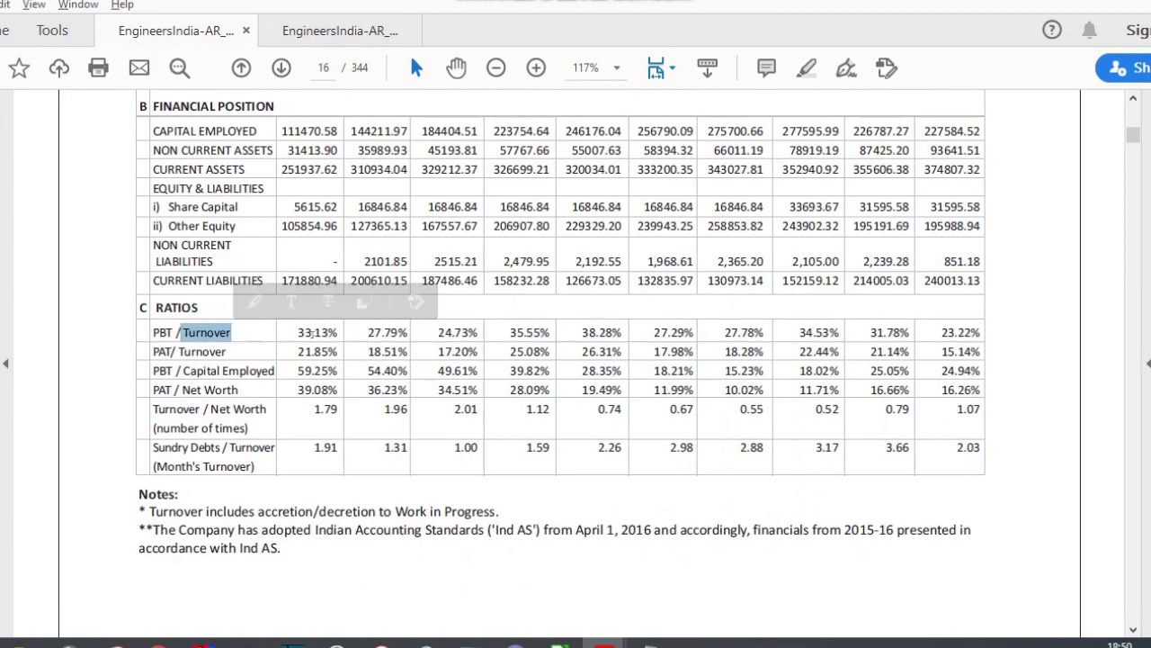
{"action": "double_click", "coordinate": [297, 332]}
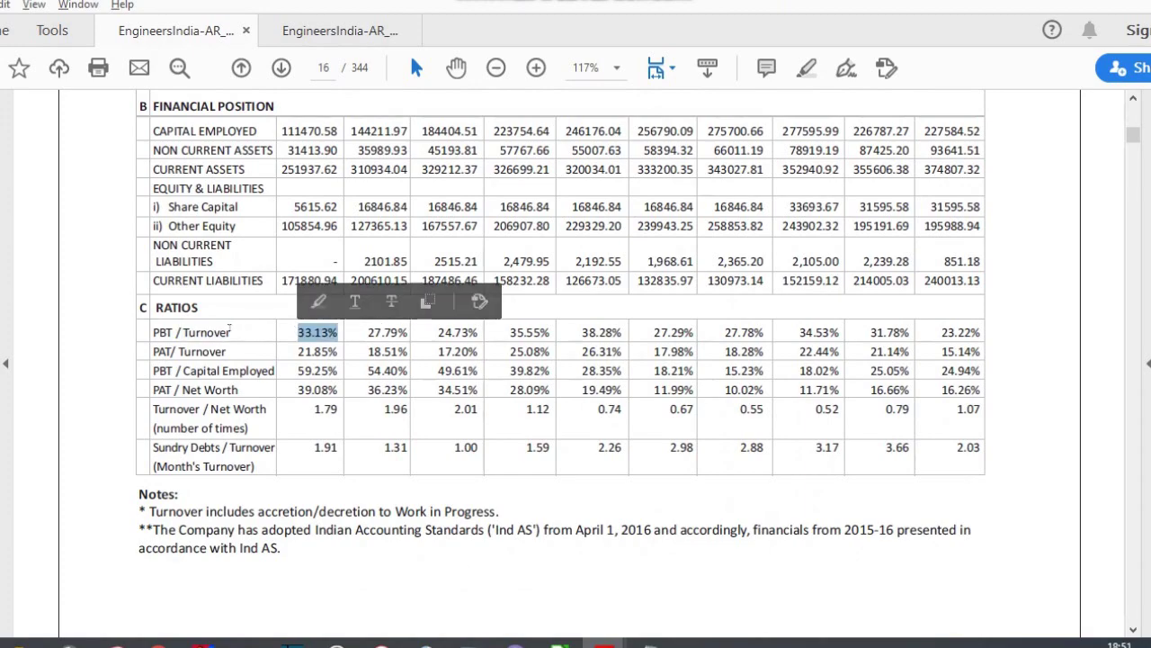
{"action": "triple_click", "coordinate": [213, 329]}
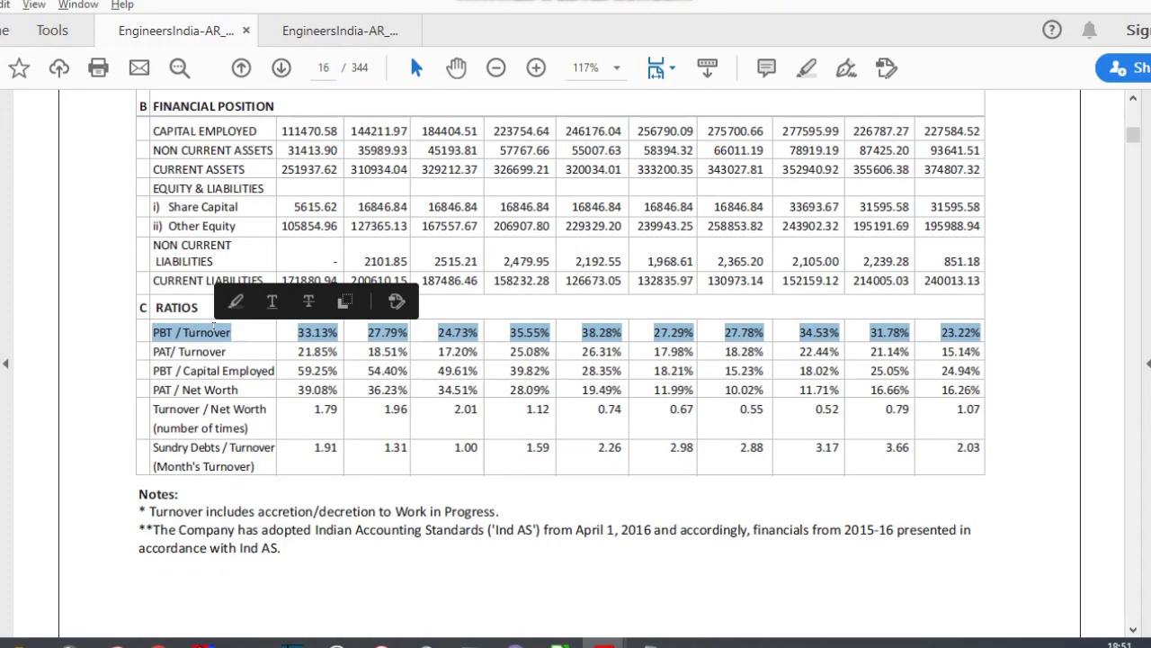
Select the PBT / Capital Employed row in the Ratios section and review its yearly percentages.
{"action": "triple_click", "coordinate": [192, 370]}
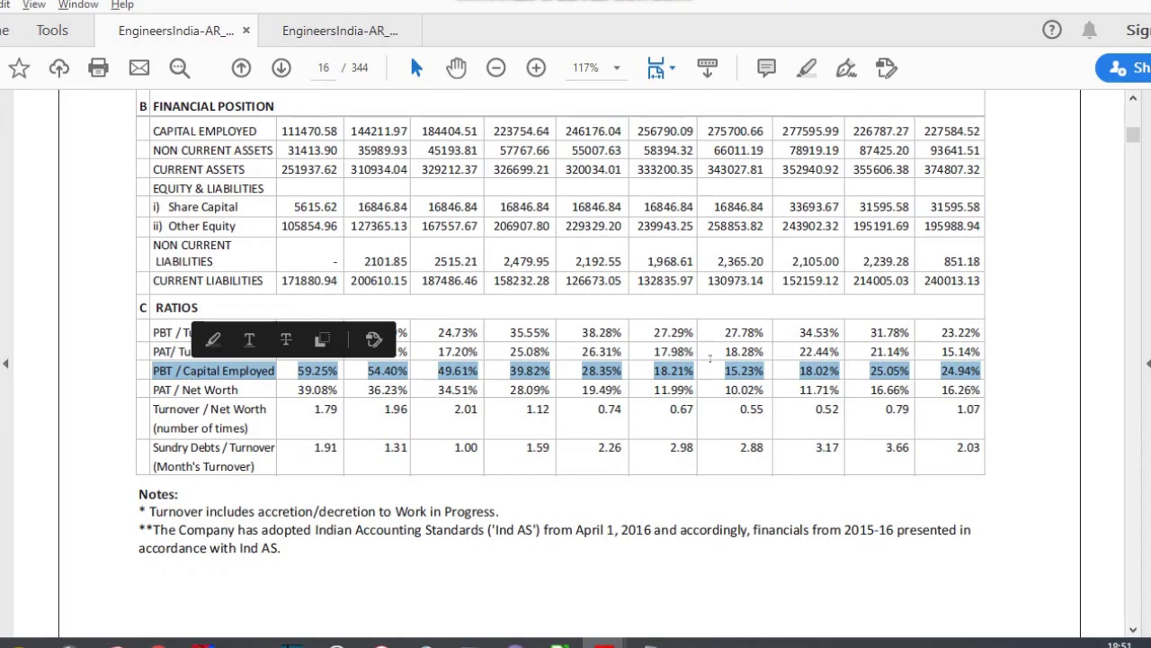
{"action": "triple_click", "coordinate": [898, 359]}
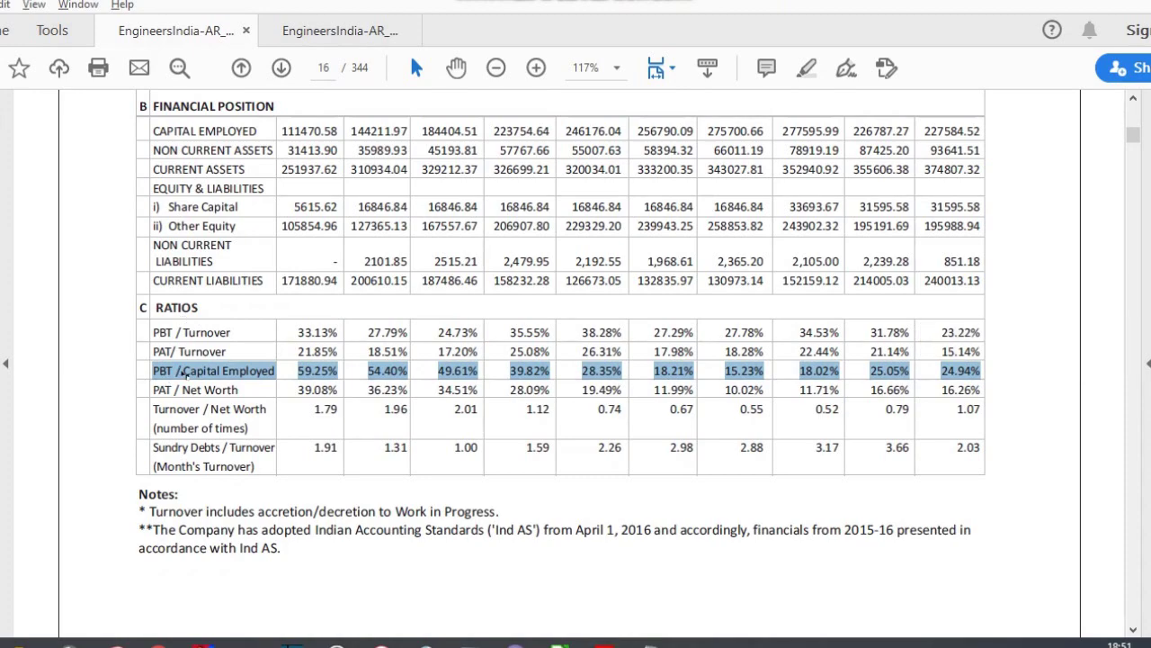
{"action": "mouse_move", "coordinate": [163, 372]}
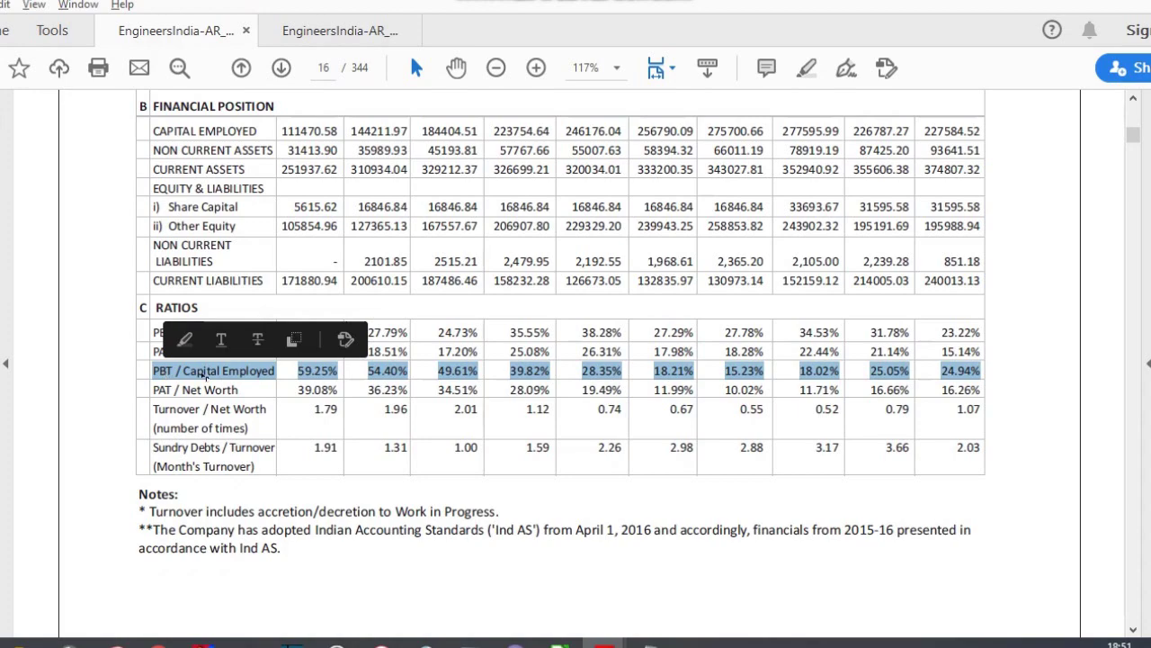
{"action": "left_click", "coordinate": [957, 382]}
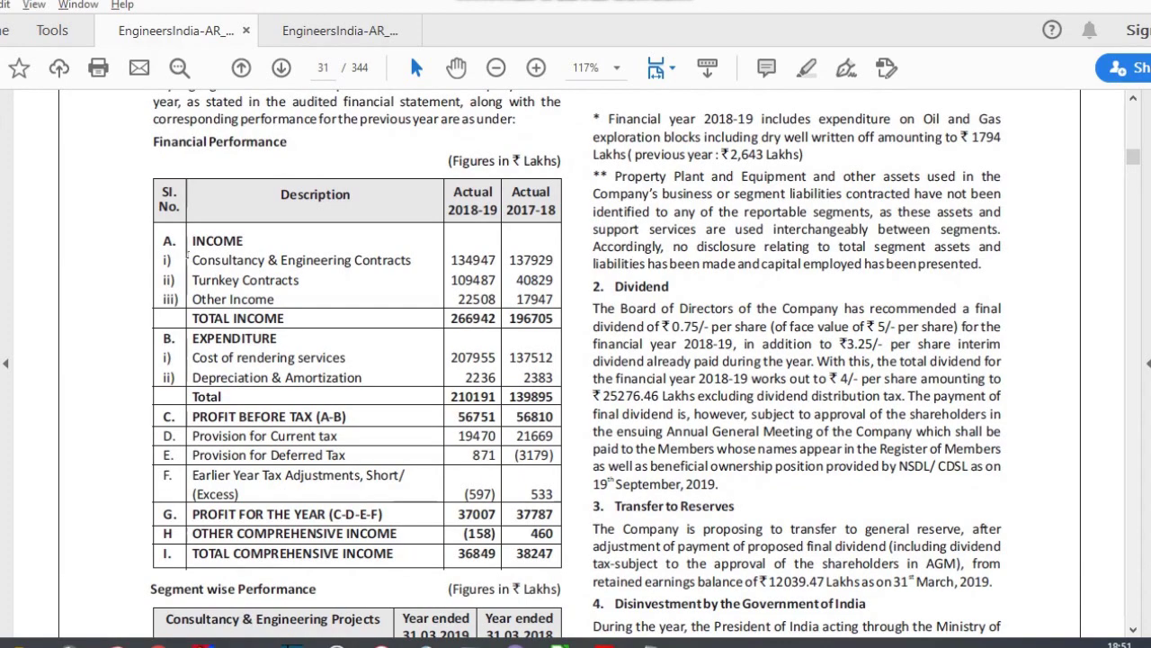
Examine the Consultancy & Engineering Contracts income in the Financial Performance table on page 31, marking its 2018-19 figure.
{"action": "triple_click", "coordinate": [222, 241]}
{"action": "left_click", "coordinate": [222, 241]}
{"action": "left_click_drag", "start_coordinate": [193, 260], "coordinate": [351, 260]}
{"action": "left_click", "coordinate": [362, 283]}
{"action": "left_click_drag", "start_coordinate": [555, 299], "coordinate": [220, 255]}
{"action": "triple_click", "coordinate": [247, 259]}
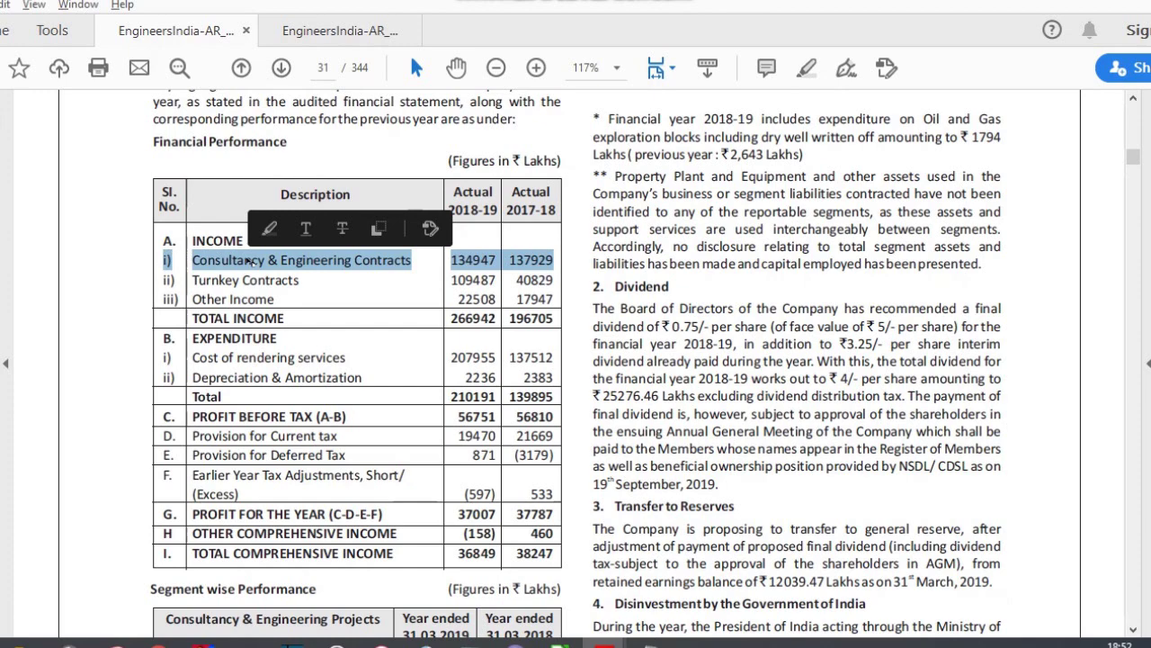
{"action": "triple_click", "coordinate": [247, 259]}
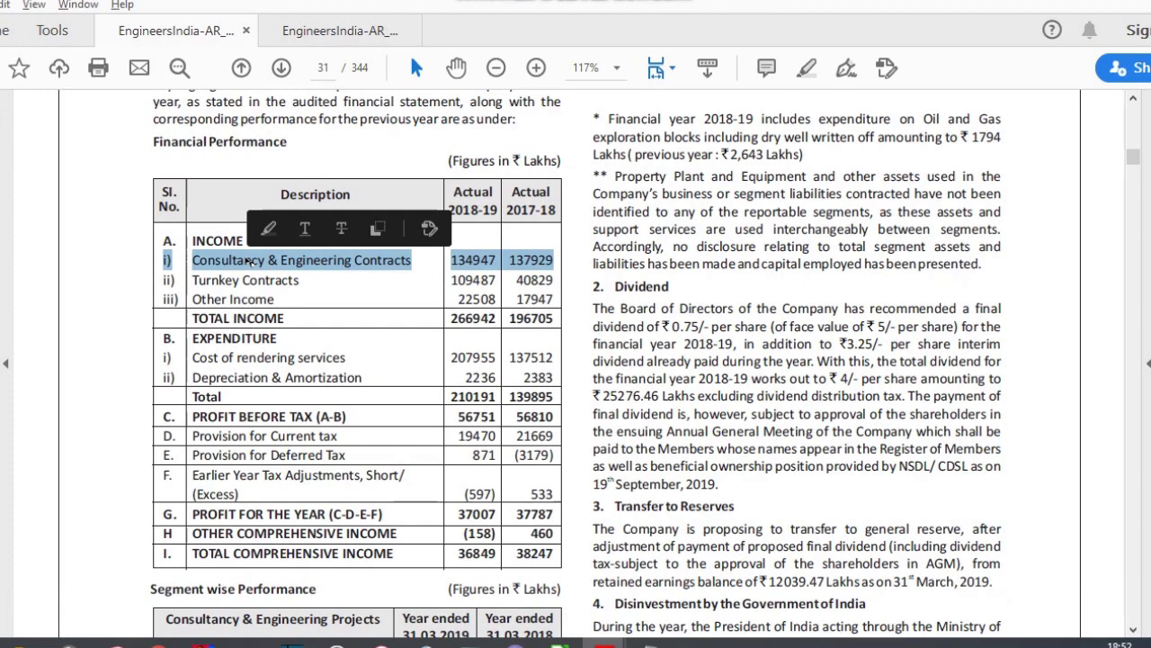
{"action": "left_click", "coordinate": [466, 269]}
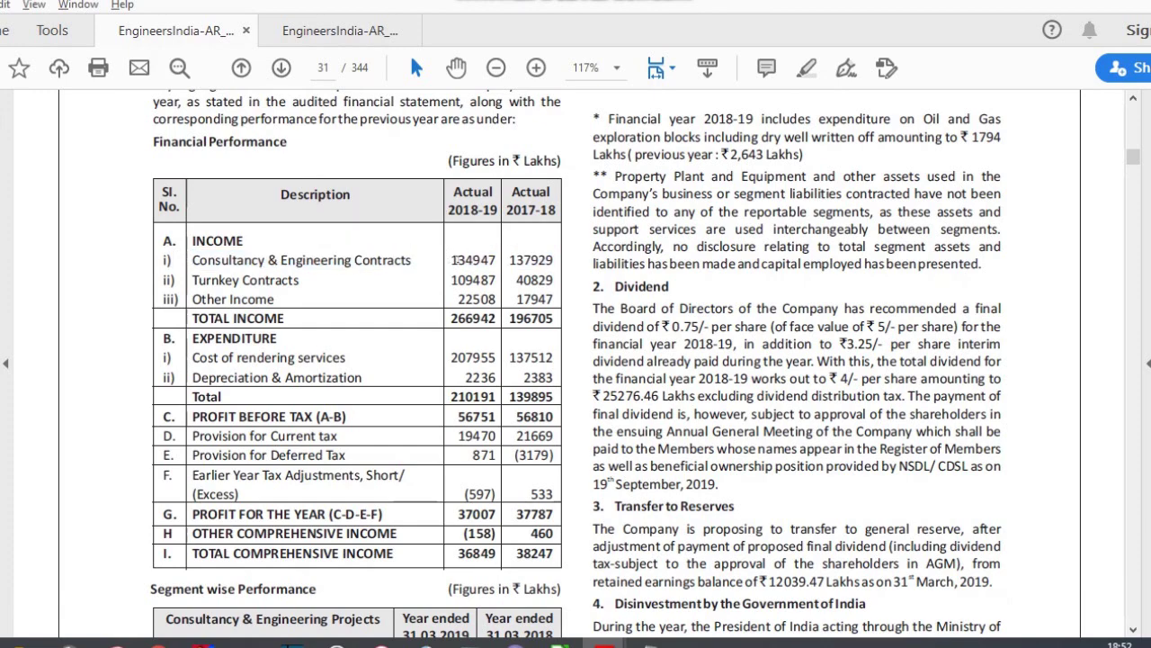
{"action": "left_click_drag", "start_coordinate": [455, 260], "coordinate": [482, 261]}
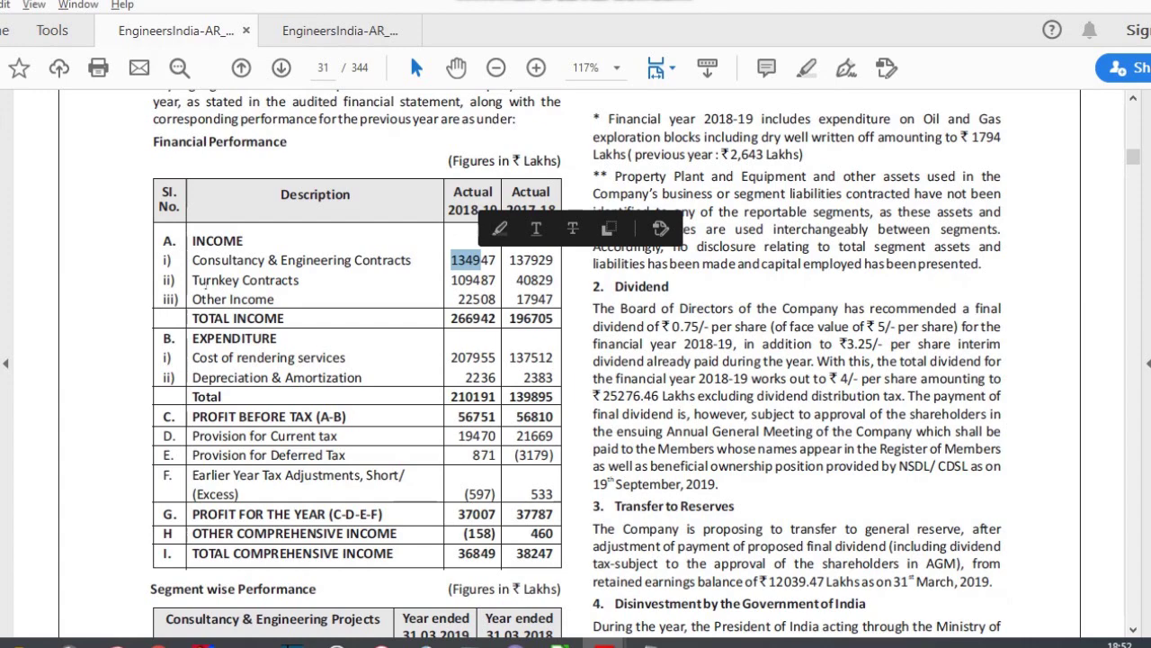
Select the Turnkey Contracts row under Income in the Financial Performance table and review its figures.
{"action": "triple_click", "coordinate": [200, 280]}
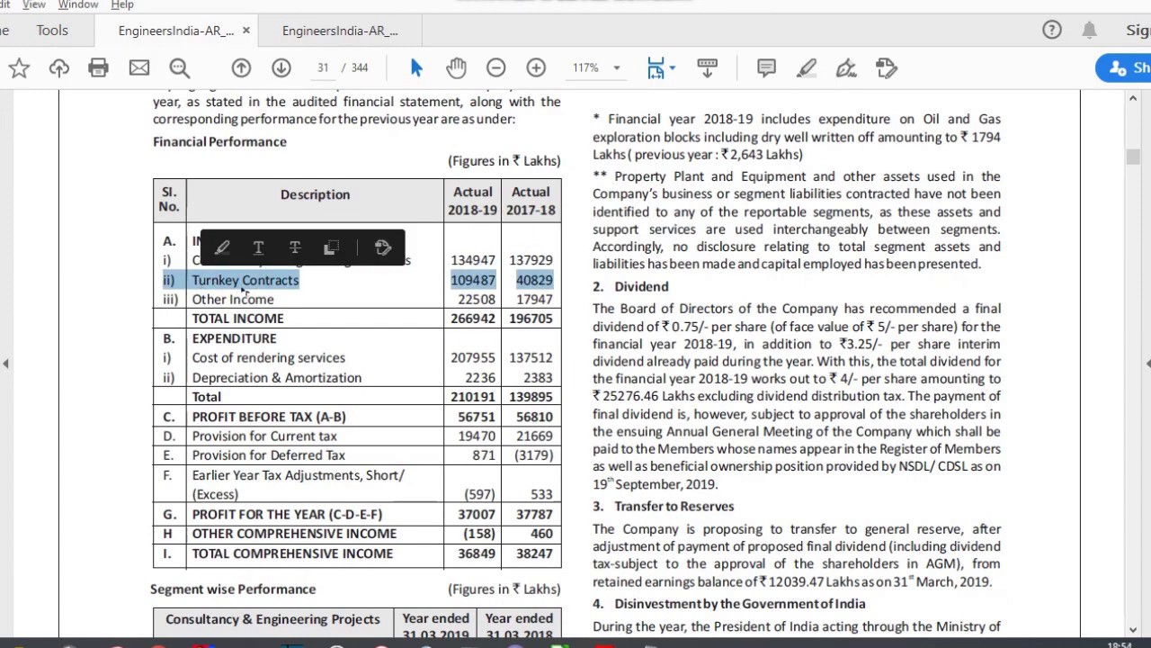
{"action": "left_click", "coordinate": [244, 291]}
{"action": "double_click", "coordinate": [244, 286]}
{"action": "triple_click", "coordinate": [222, 286]}
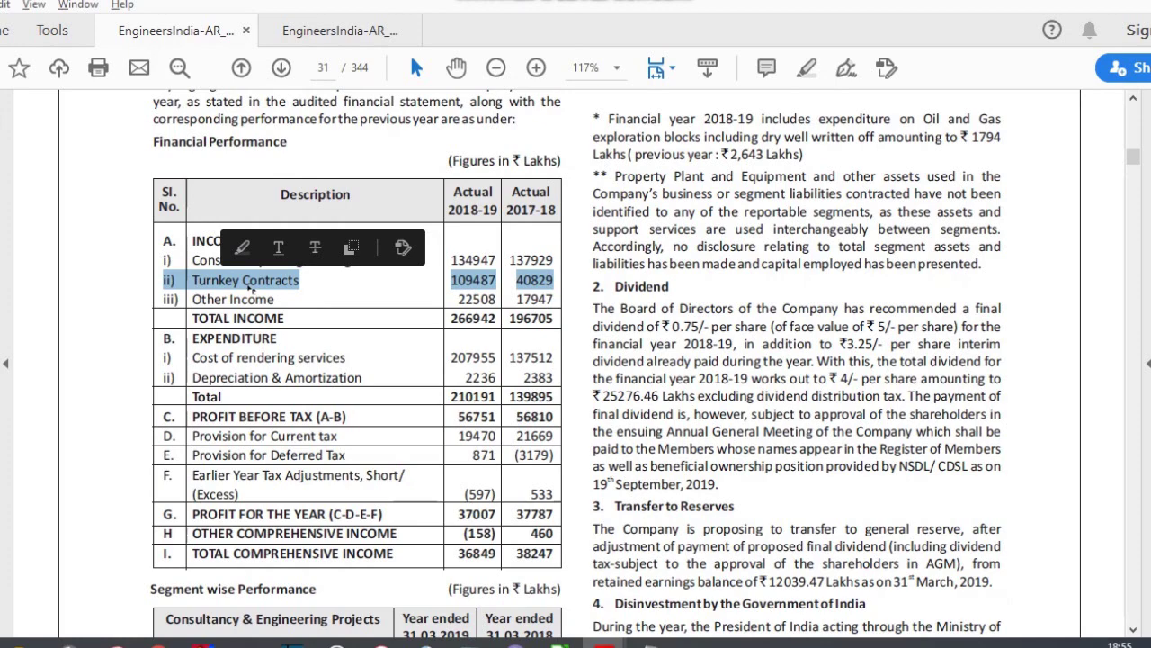
{"action": "left_click", "coordinate": [452, 279]}
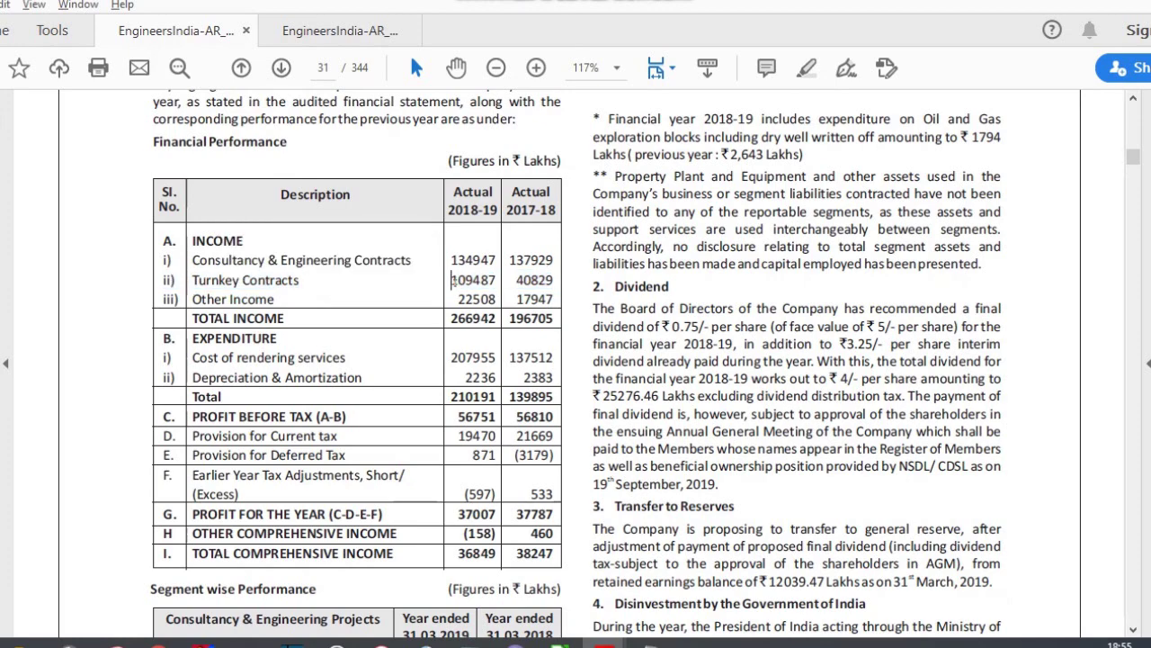
Compare the 2018-19 income from Consultancy & Engineering Contracts with that from Turnkey Contracts.
{"action": "left_click_drag", "start_coordinate": [452, 280], "coordinate": [430, 262]}
{"action": "left_click_drag", "start_coordinate": [554, 260], "coordinate": [164, 260]}
{"action": "left_click_drag", "start_coordinate": [232, 280], "coordinate": [234, 287]}
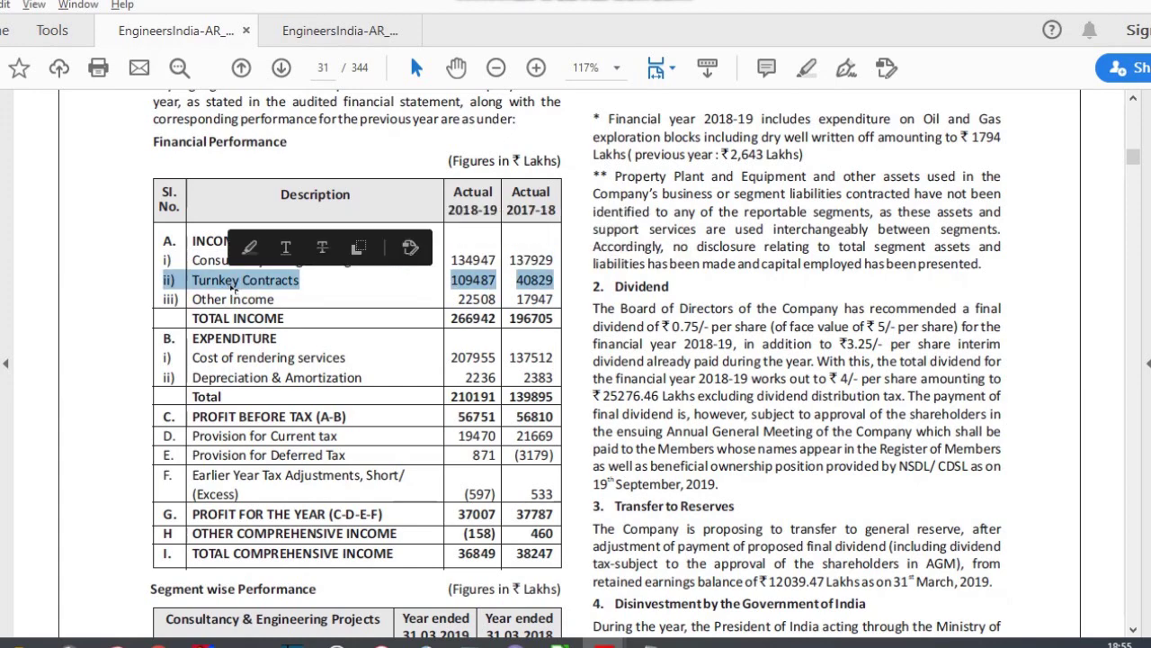
{"action": "left_click", "coordinate": [468, 274]}
{"action": "double_click", "coordinate": [451, 260]}
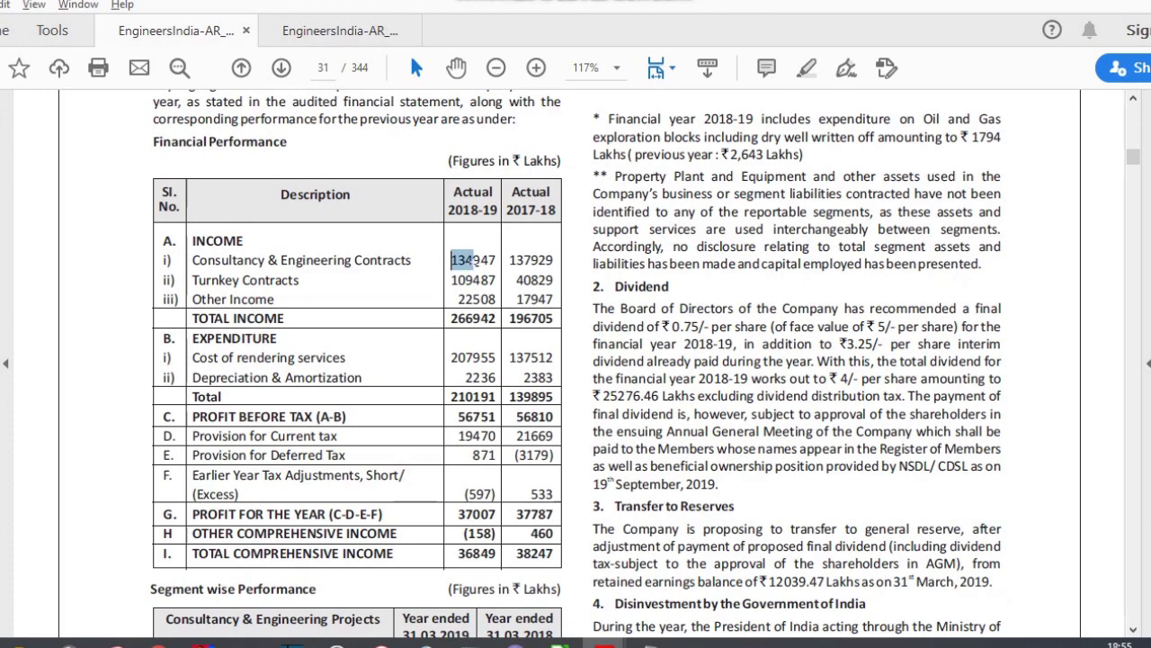
{"action": "left_click_drag", "start_coordinate": [451, 280], "coordinate": [482, 280]}
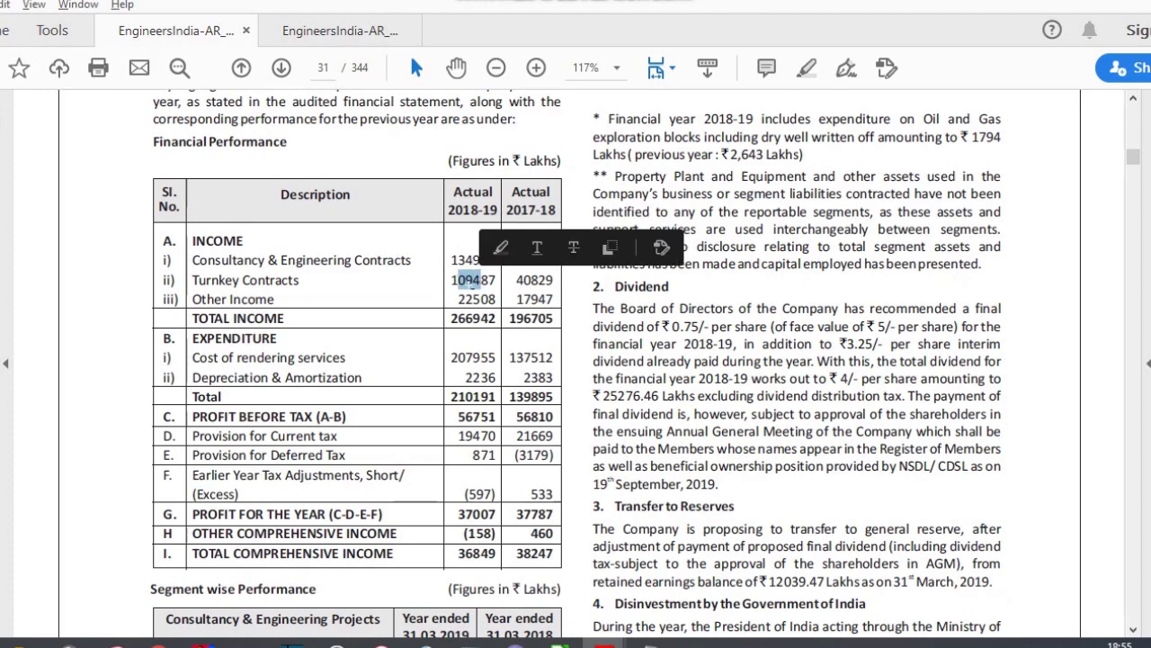
{"action": "left_click", "coordinate": [1071, 329]}
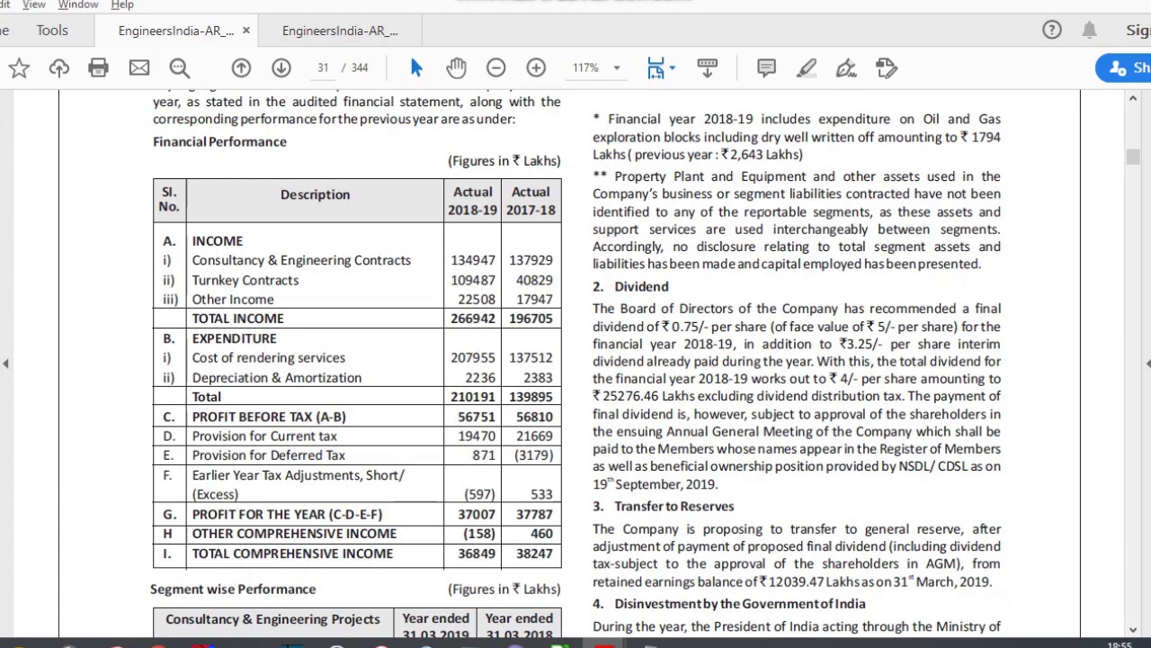
Examine the consultancy and turnkey segment profits for the year ended 31.03.2019 and compare consultancy profit with its 2018-19 income.
{"action": "scroll", "coordinate": [865, 220], "scroll_direction": "up", "scroll_amount": 5}
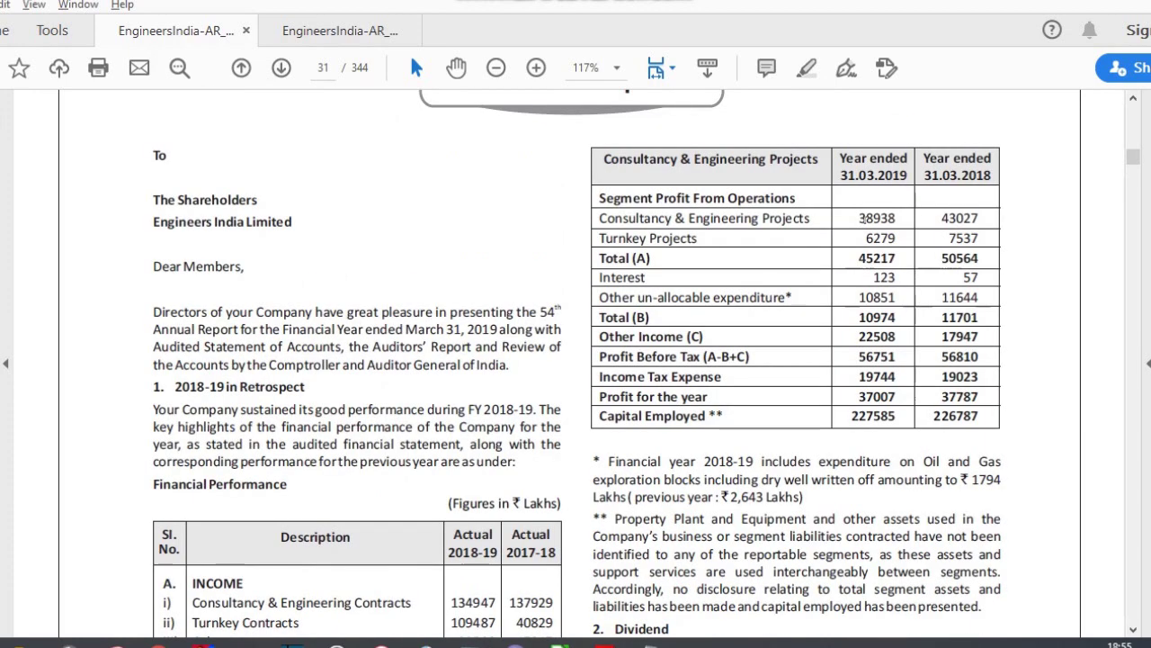
{"action": "double_click", "coordinate": [863, 217]}
{"action": "left_click", "coordinate": [862, 218]}
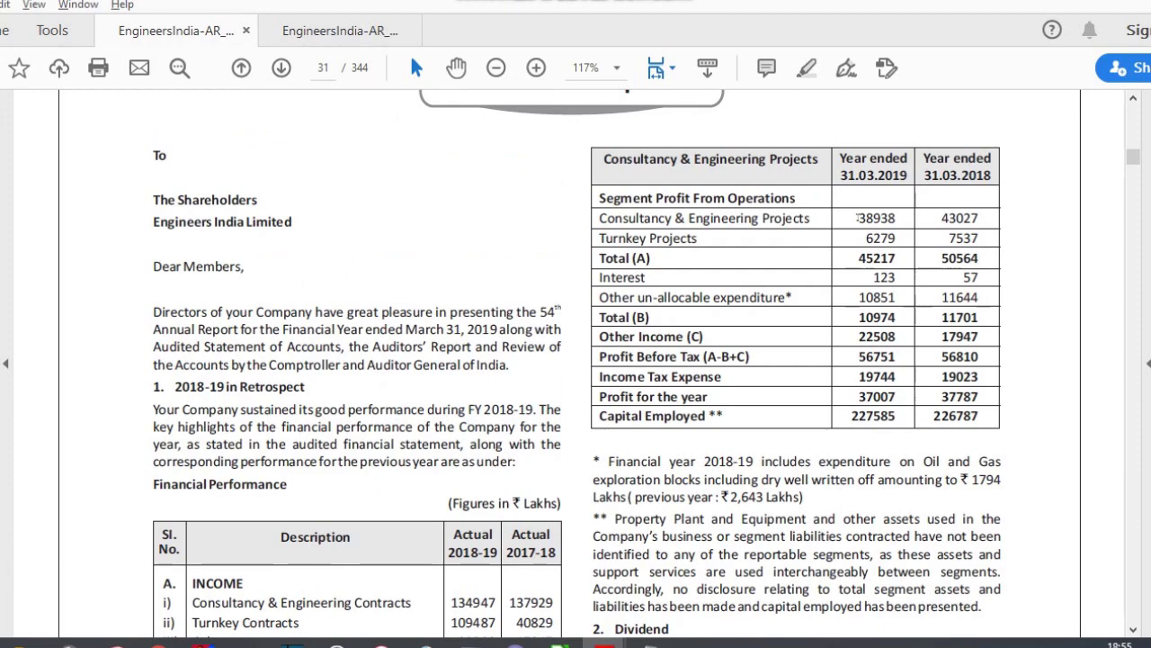
{"action": "left_click_drag", "start_coordinate": [862, 218], "coordinate": [882, 218]}
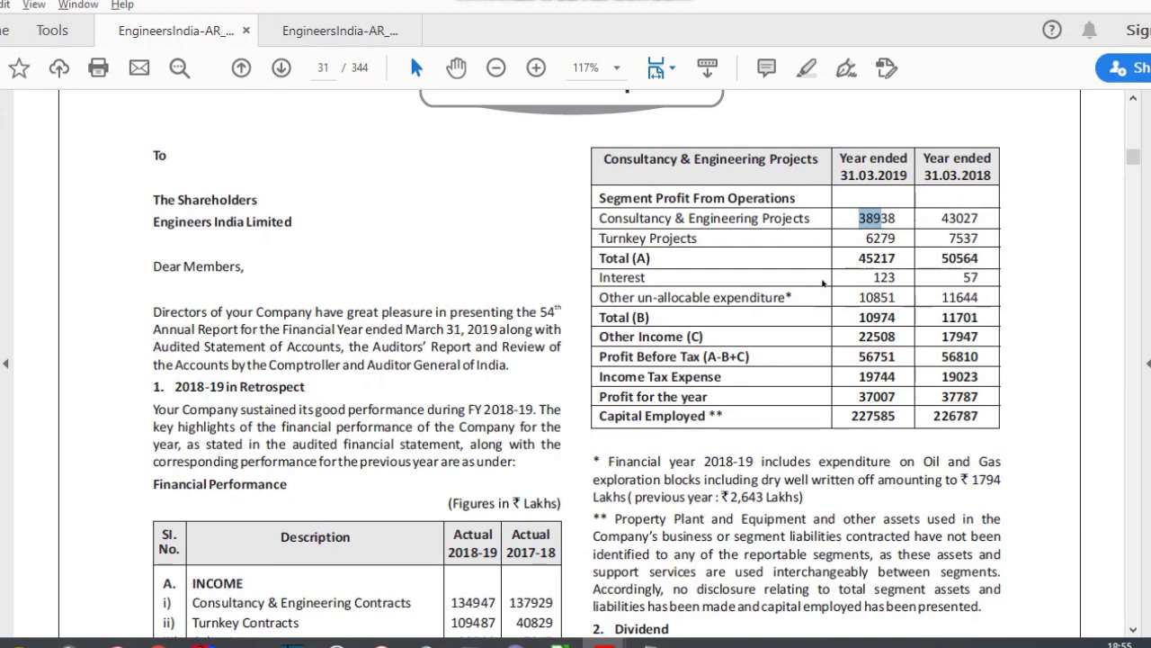
{"action": "left_click_drag", "start_coordinate": [866, 238], "coordinate": [884, 239]}
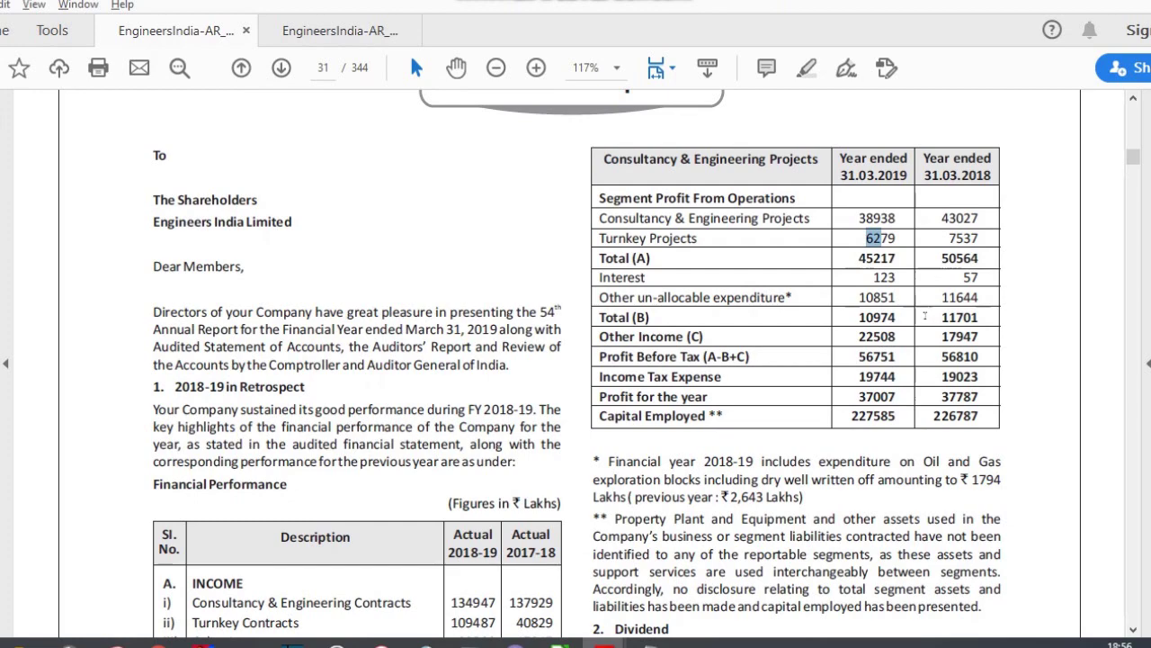
{"action": "left_click", "coordinate": [1047, 288]}
{"action": "left_click_drag", "start_coordinate": [452, 602], "coordinate": [492, 602]}
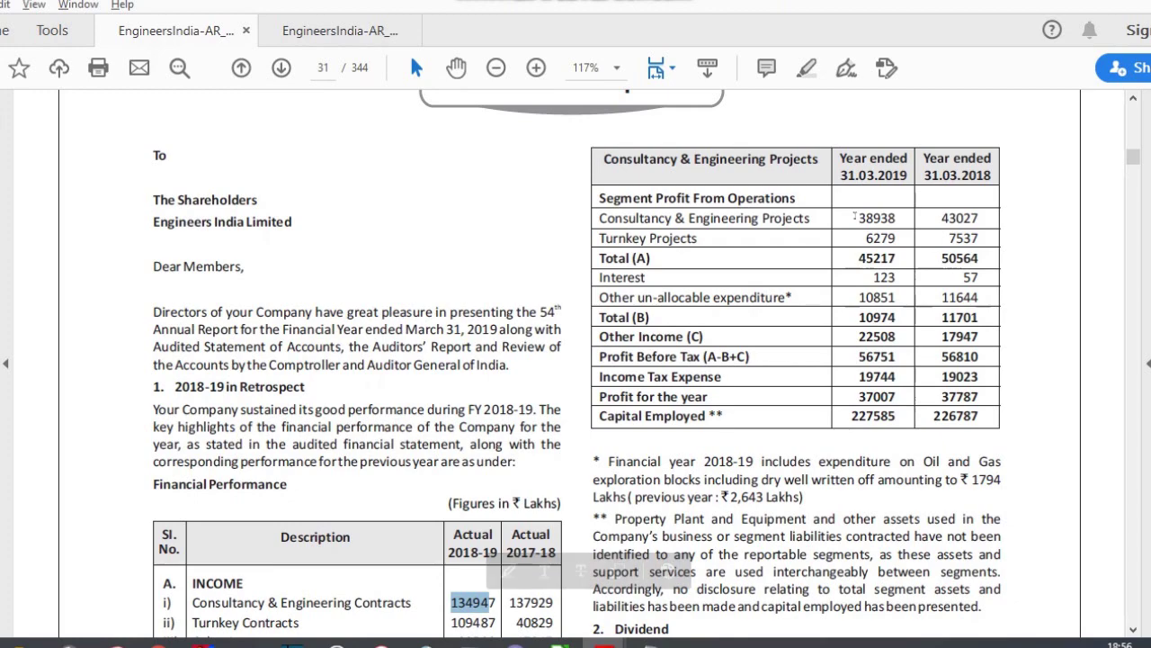
Review the 2019 consultancy and turnkey segment profits, and examine the Segment wise Performance revenue table on the same page.
{"action": "left_click_drag", "start_coordinate": [860, 218], "coordinate": [878, 219]}
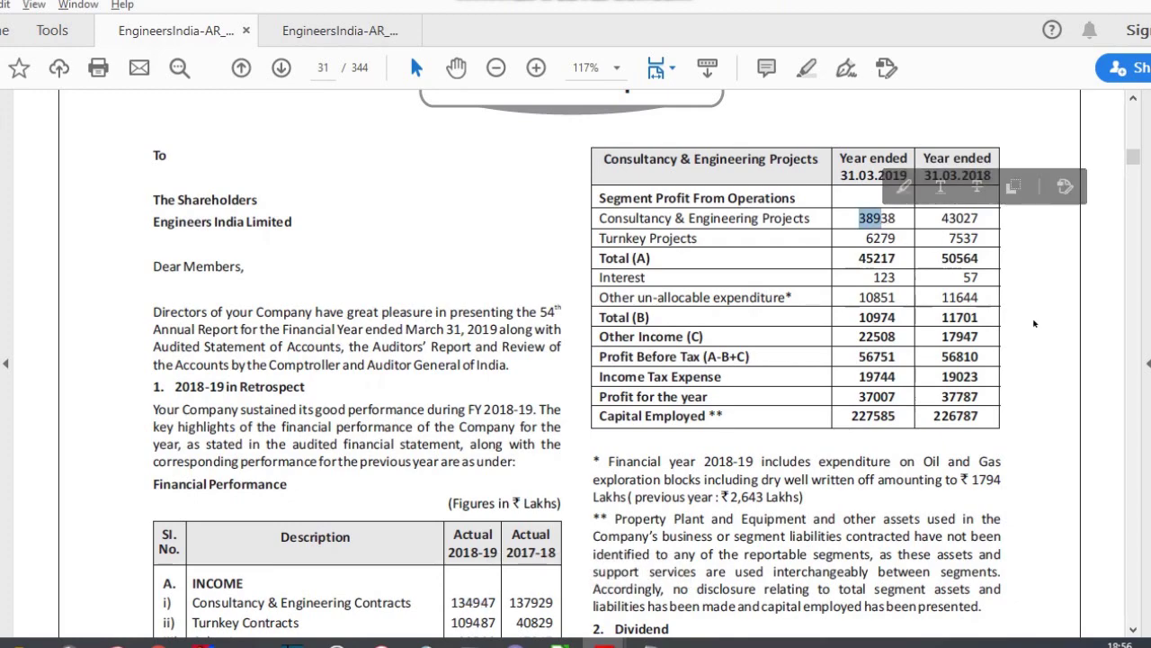
{"action": "left_click_drag", "start_coordinate": [649, 238], "coordinate": [698, 239]}
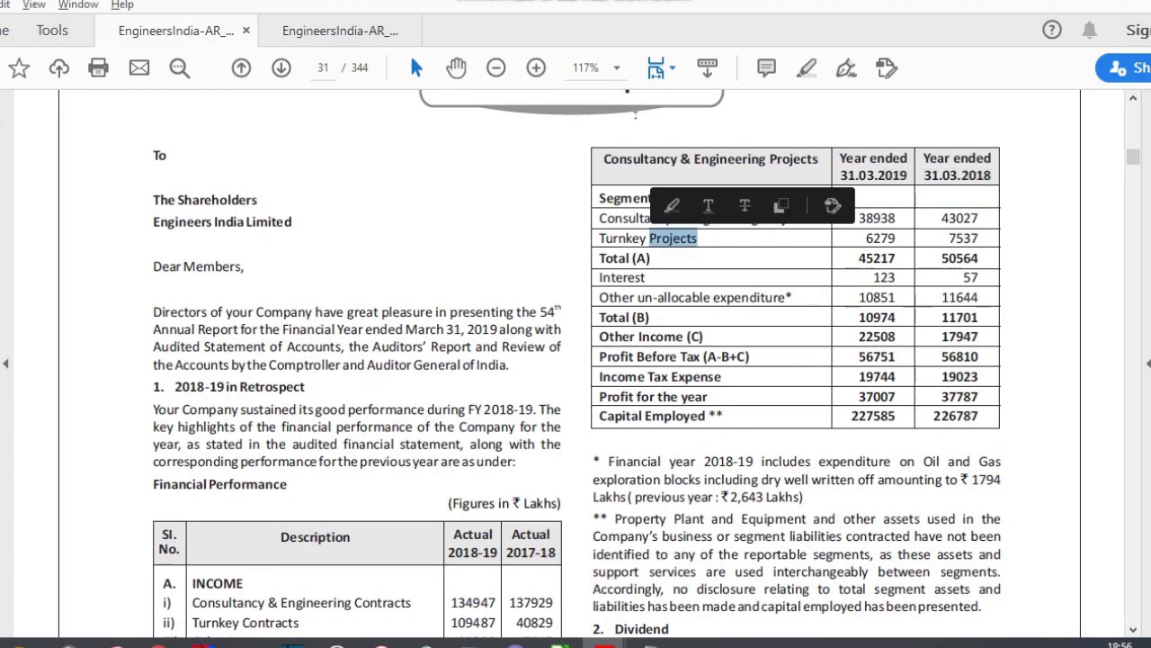
{"action": "left_click", "coordinate": [1043, 299]}
{"action": "scroll", "coordinate": [1044, 299], "scroll_direction": "down", "scroll_amount": 1}
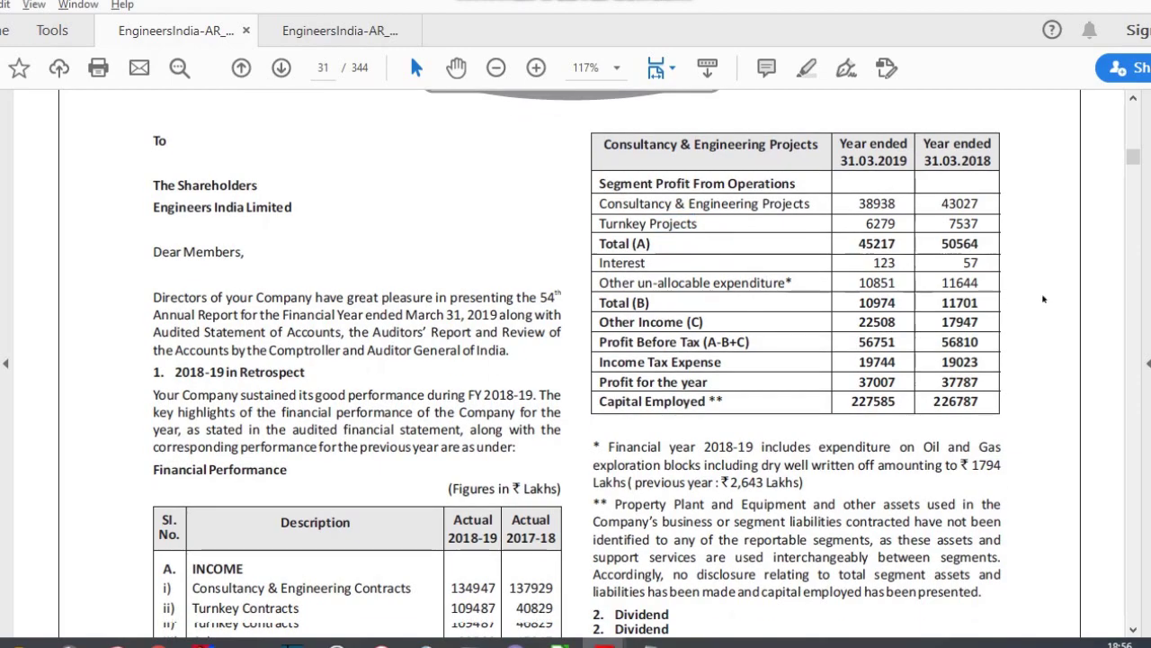
{"action": "scroll", "coordinate": [1044, 299], "scroll_direction": "down", "scroll_amount": 10}
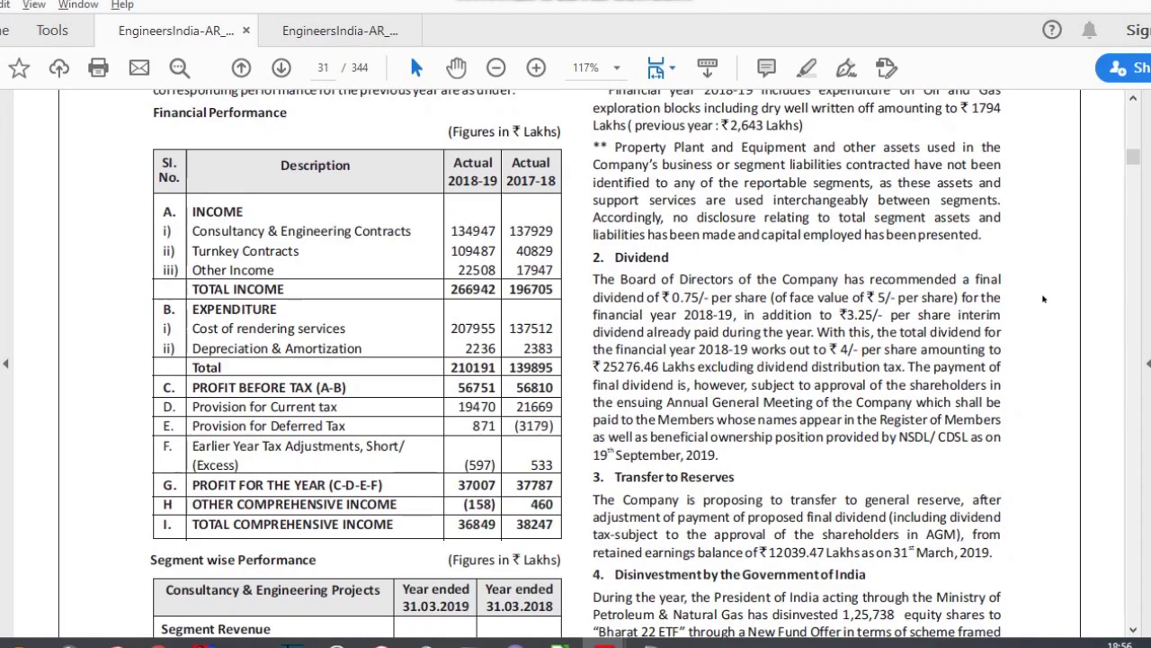
{"action": "scroll", "coordinate": [1044, 298], "scroll_direction": "down", "scroll_amount": 8}
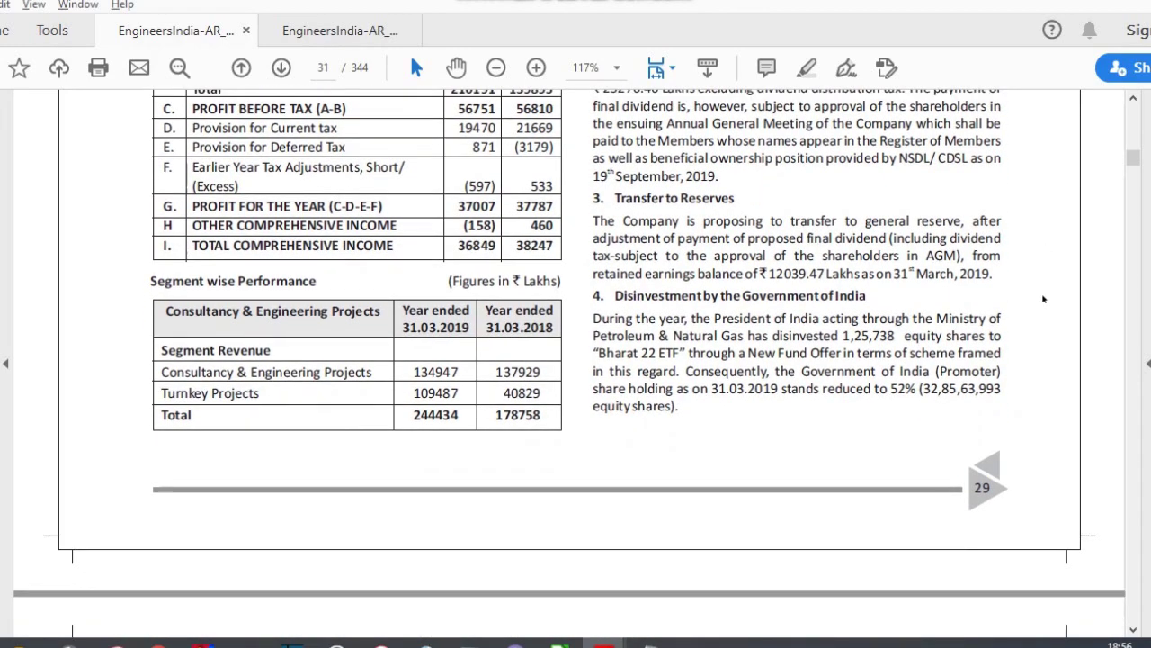
Switch to the LibreOffice Calc workbook and review the total number of shares and current price rows on the Summary sheet.
{"action": "key", "text": "alt+Tab"}
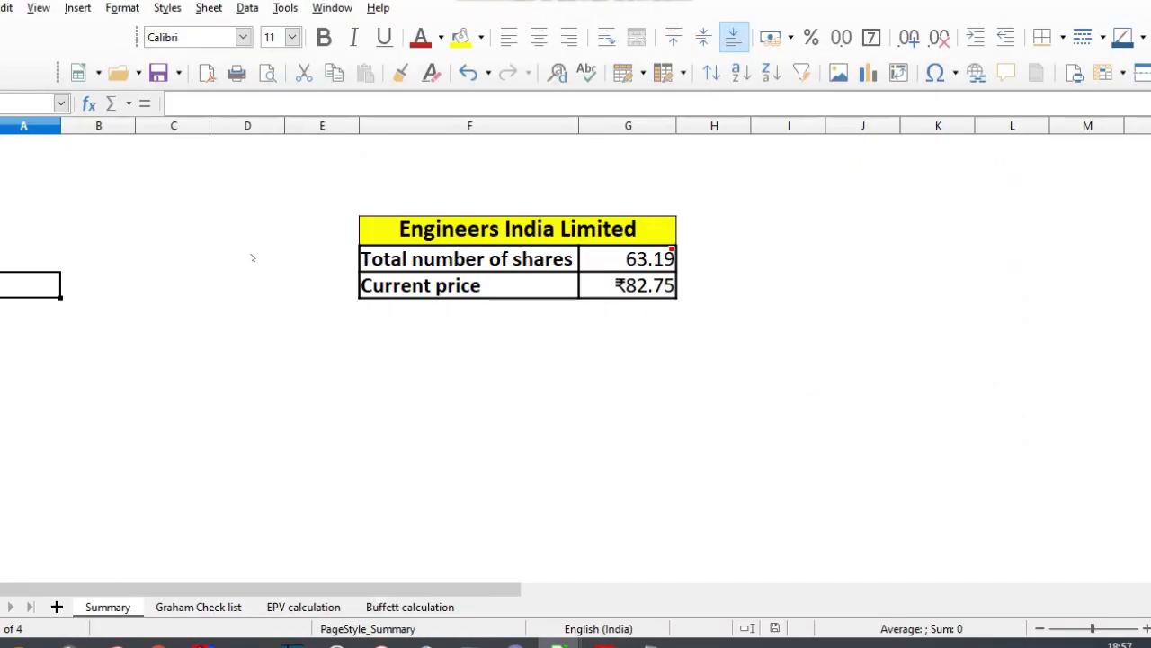
{"action": "key", "text": "Up"}
{"action": "key", "text": "shift+space"}
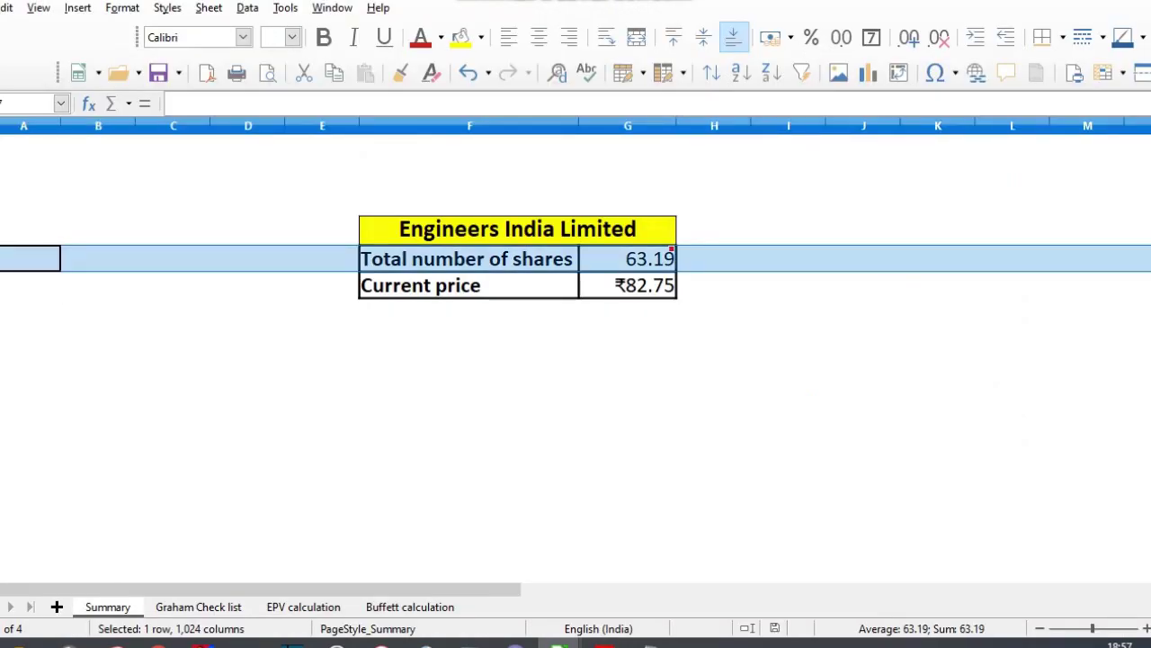
{"action": "key", "text": "Down"}
{"action": "key", "text": "shift+space"}
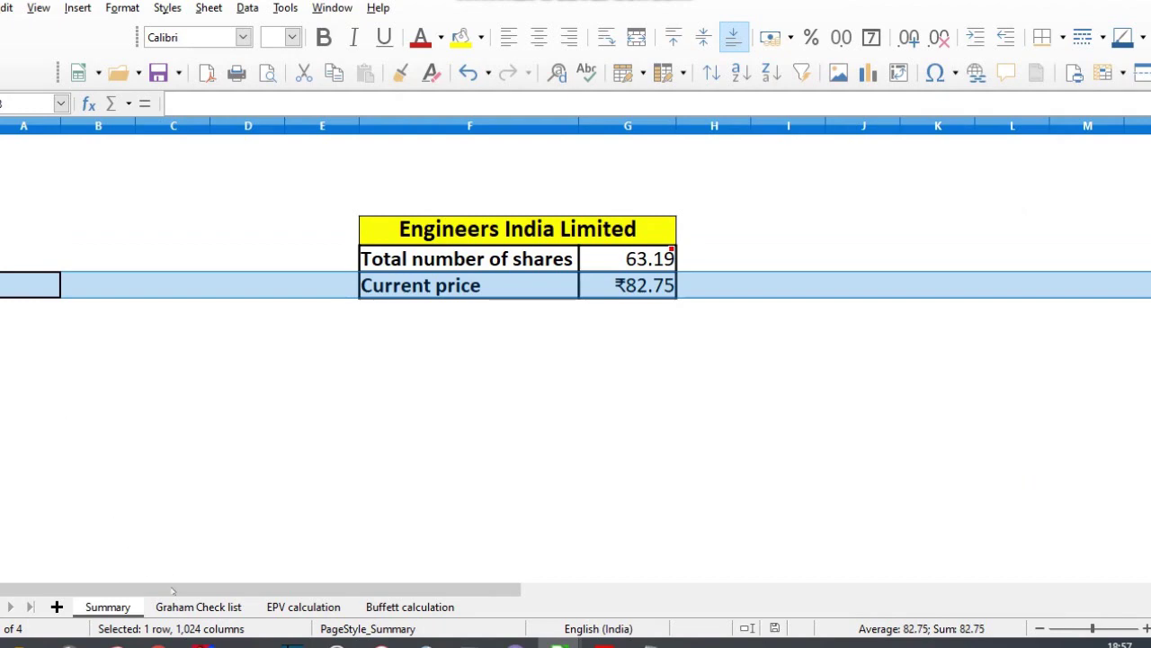
Open the Graham Check list sheet and examine the Fixed Assets and Current Assets values under Method 1.
{"action": "left_click", "coordinate": [198, 607]}
{"action": "left_click", "coordinate": [576, 282]}
{"action": "mouse_move", "coordinate": [567, 320]}
{"action": "left_mouse_down"}
{"action": "mouse_move", "coordinate": [578, 306]}
{"action": "mouse_move", "coordinate": [562, 321]}
{"action": "left_mouse_up"}
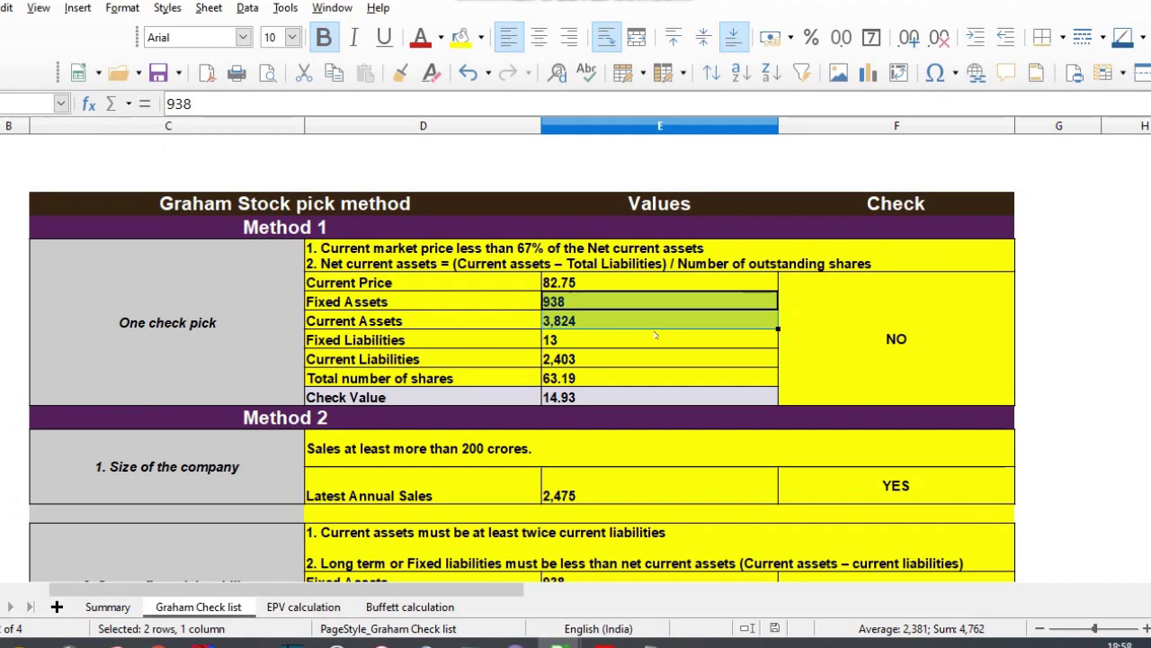
{"action": "left_click", "coordinate": [573, 305]}
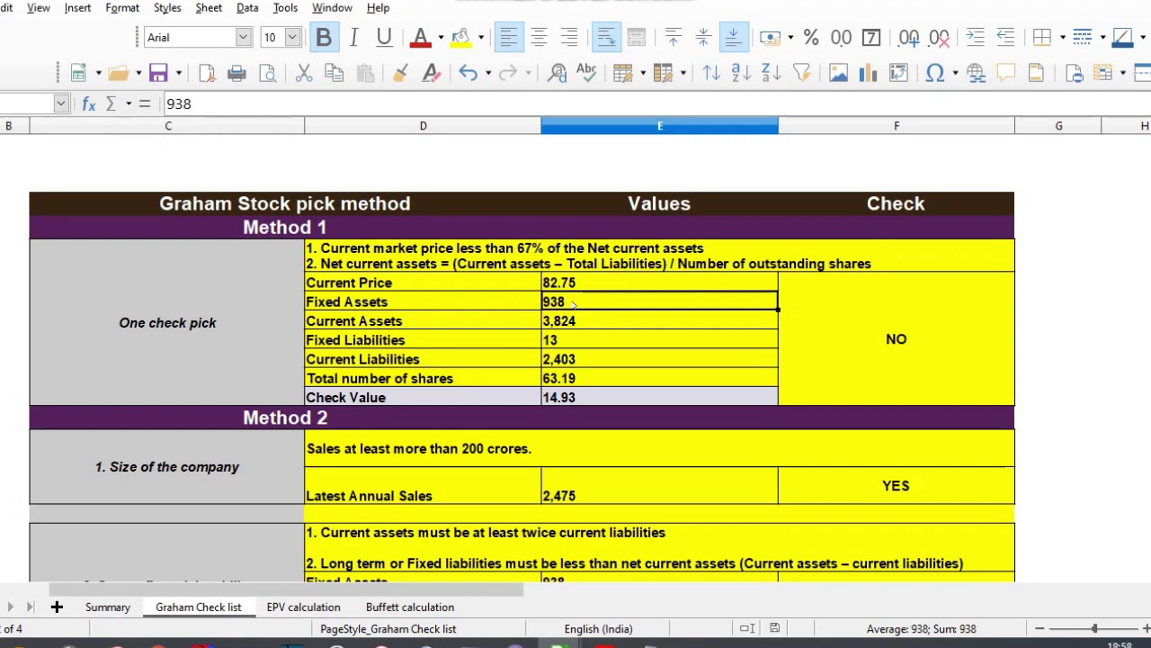
{"action": "key", "text": "Down"}
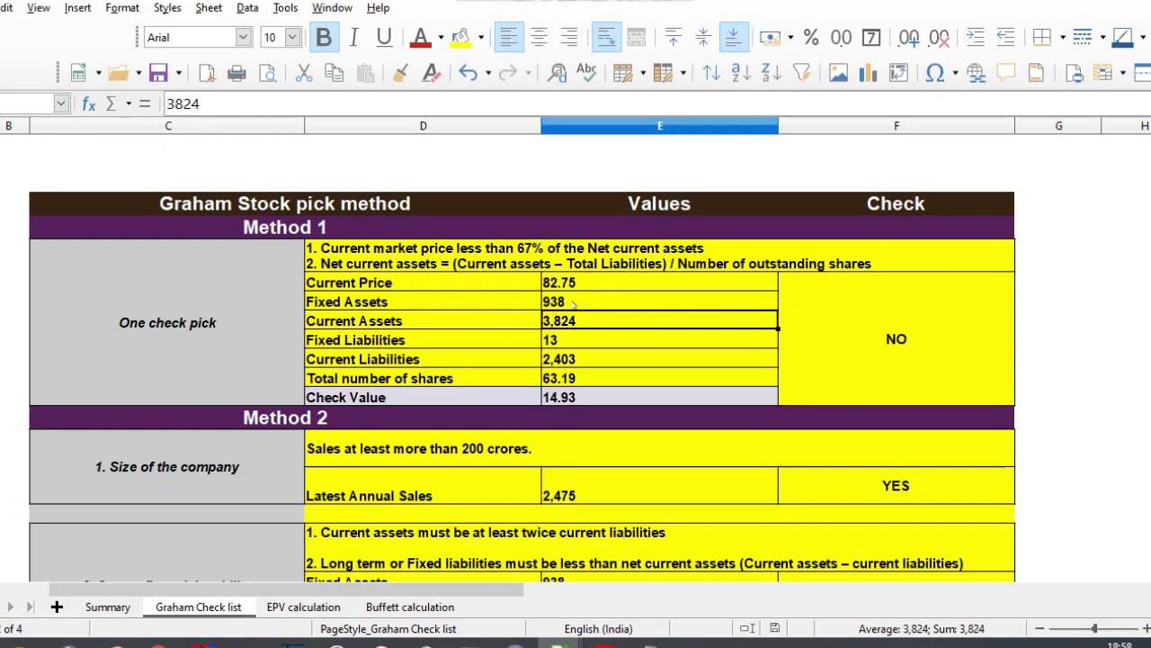
{"action": "left_click", "coordinate": [573, 305], "text": "shift"}
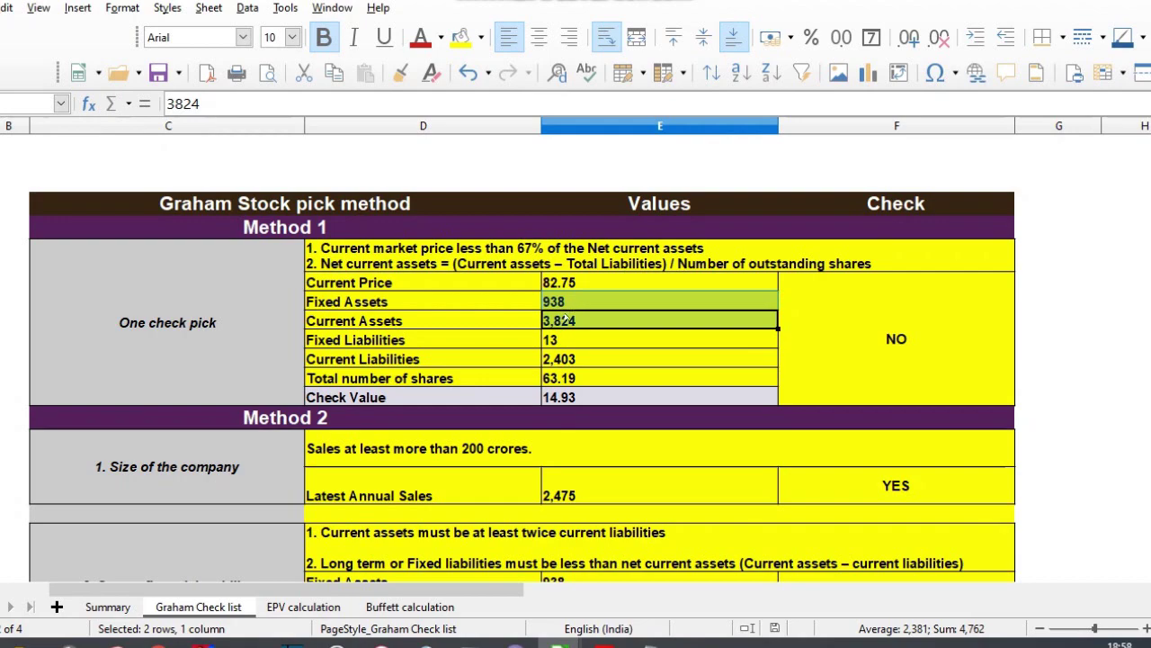
Examine the fixed and current liabilities under Method 1 and compare the current liabilities with the current assets.
{"action": "left_click", "coordinate": [574, 345]}
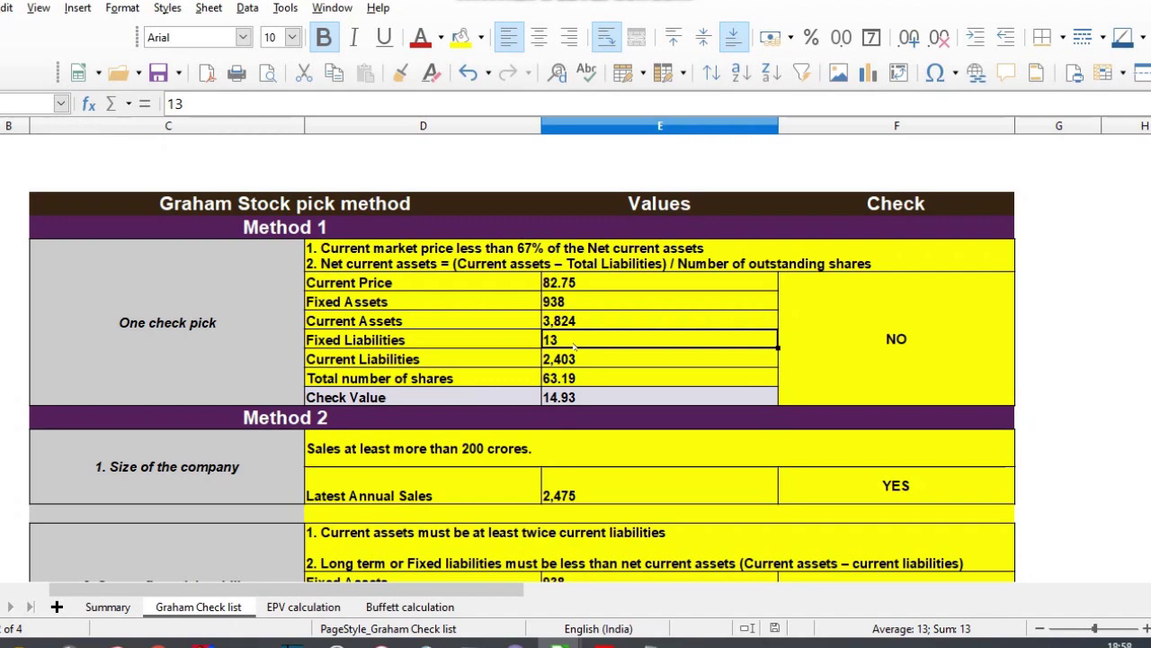
{"action": "key", "text": "Up"}
{"action": "key", "text": "Down"}
{"action": "key", "text": "Down"}
{"action": "key", "text": "Down"}
{"action": "key", "text": "Up"}
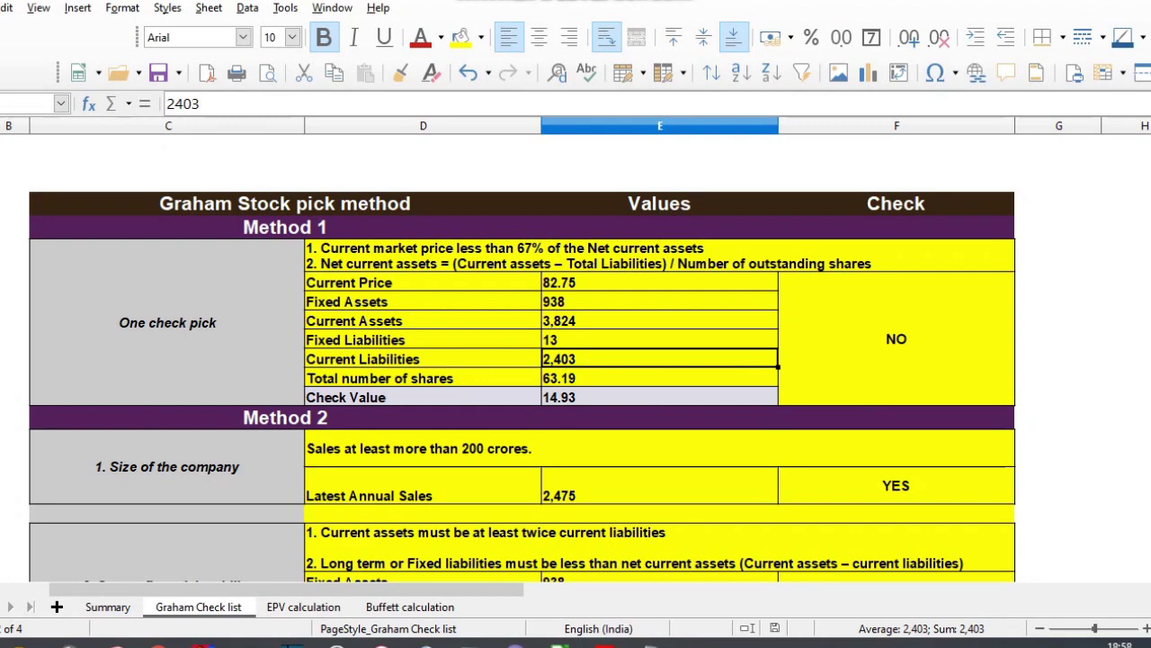
{"action": "key", "text": "shift+space"}
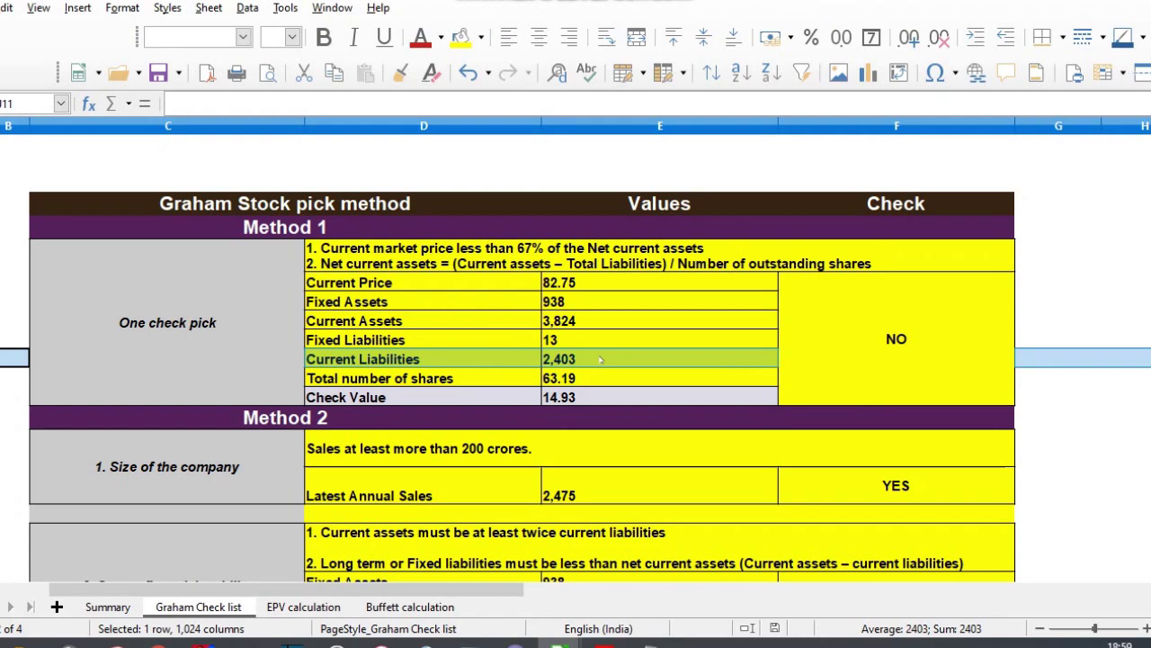
{"action": "left_click", "coordinate": [587, 364]}
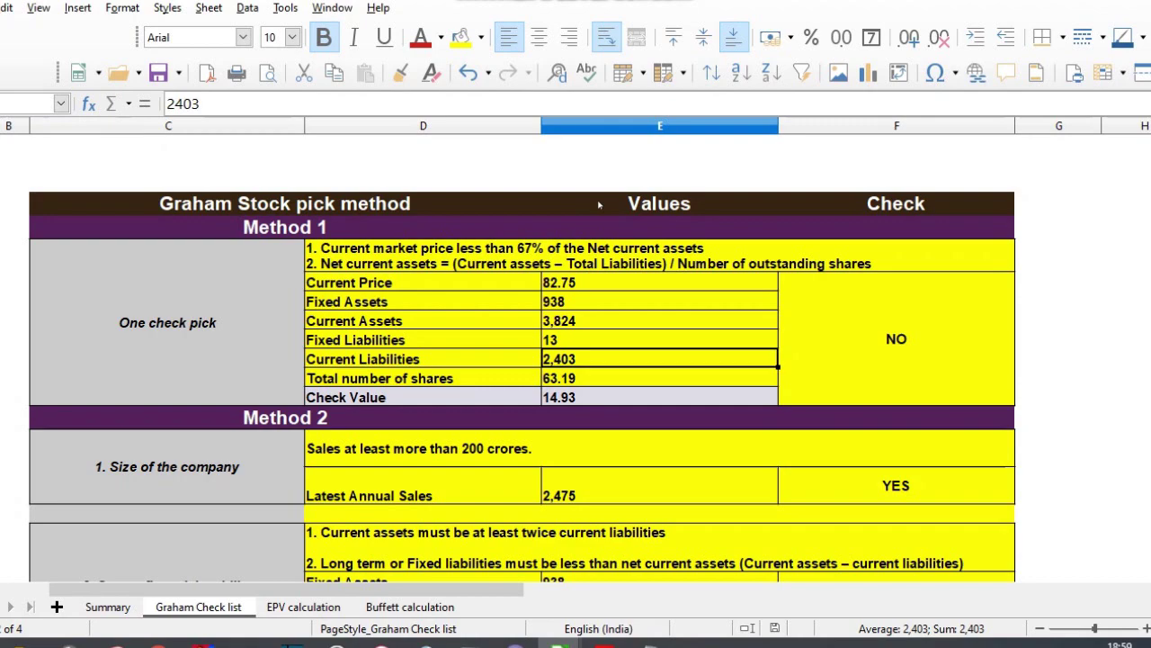
{"action": "left_click", "coordinate": [586, 327]}
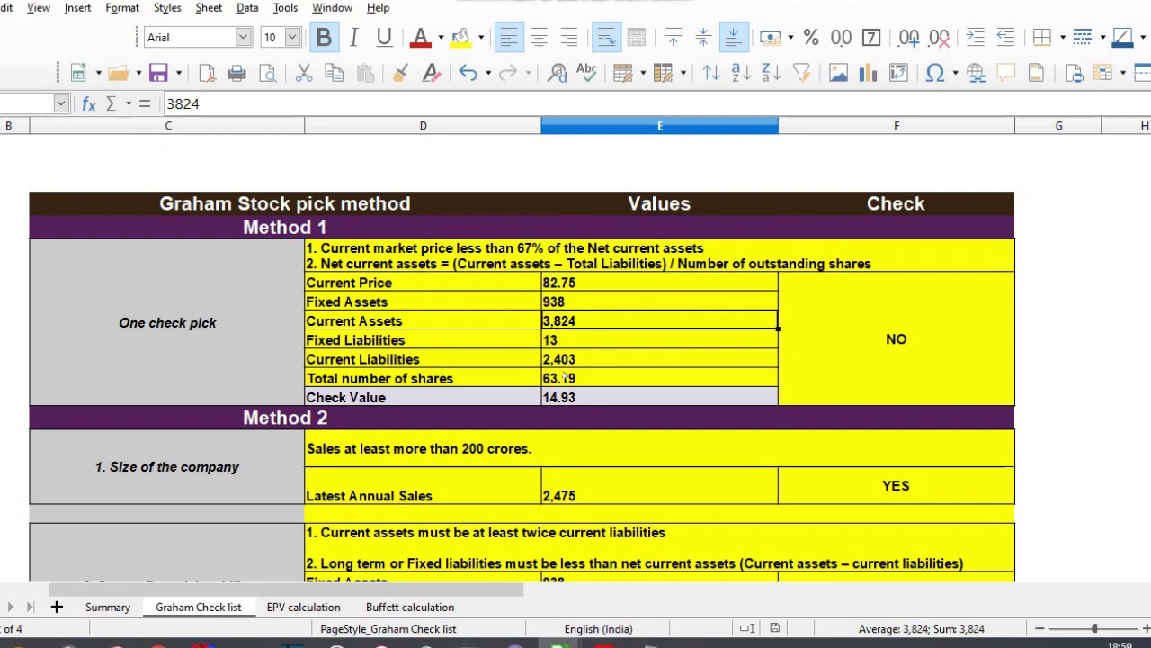
{"action": "left_click", "coordinate": [585, 360]}
Review the Latest Annual Sales value and its check formula for the size of the company under Method 2.
{"action": "left_click", "coordinate": [573, 494]}
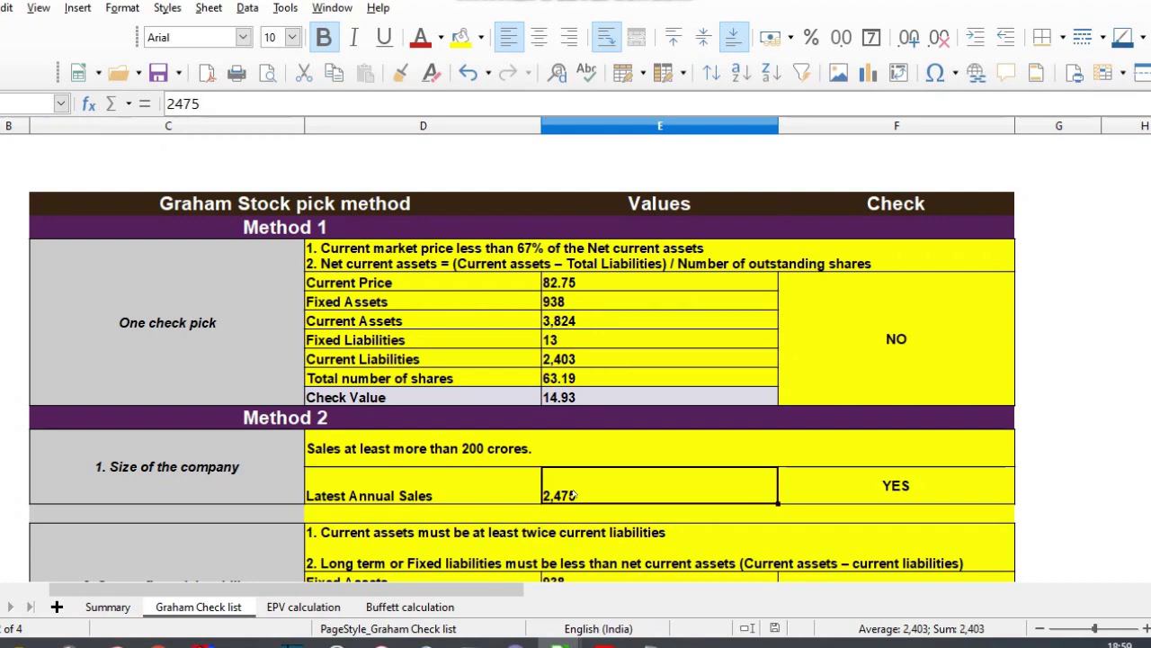
{"action": "key", "text": "Down"}
{"action": "left_click", "coordinate": [573, 495]}
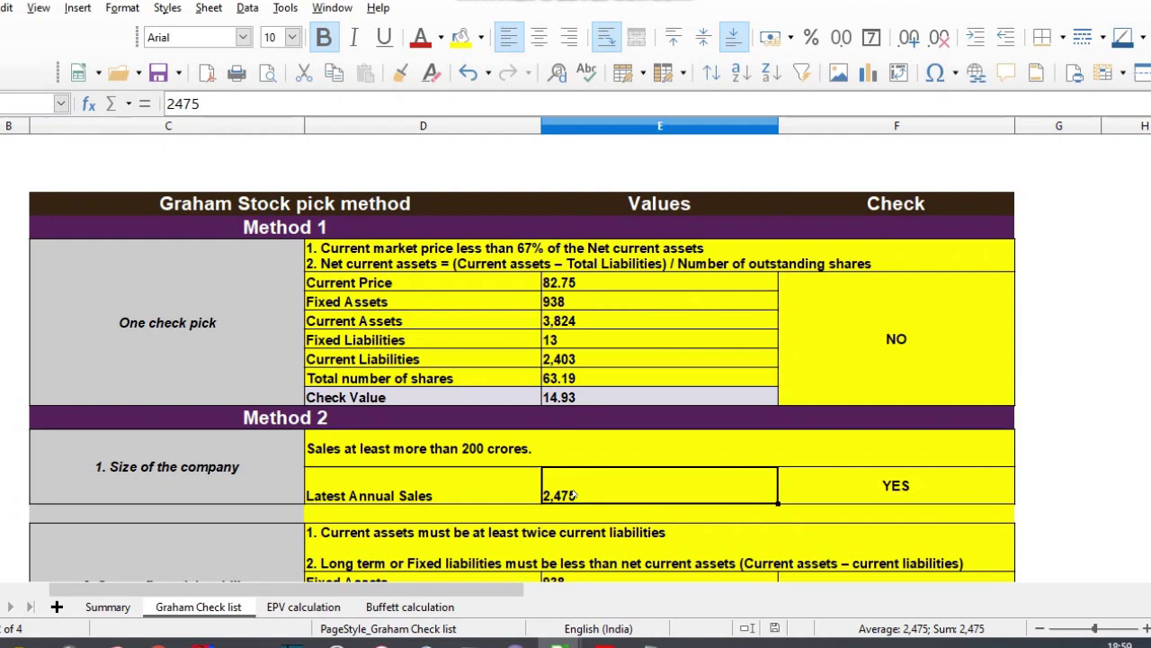
{"action": "key", "text": "Right"}
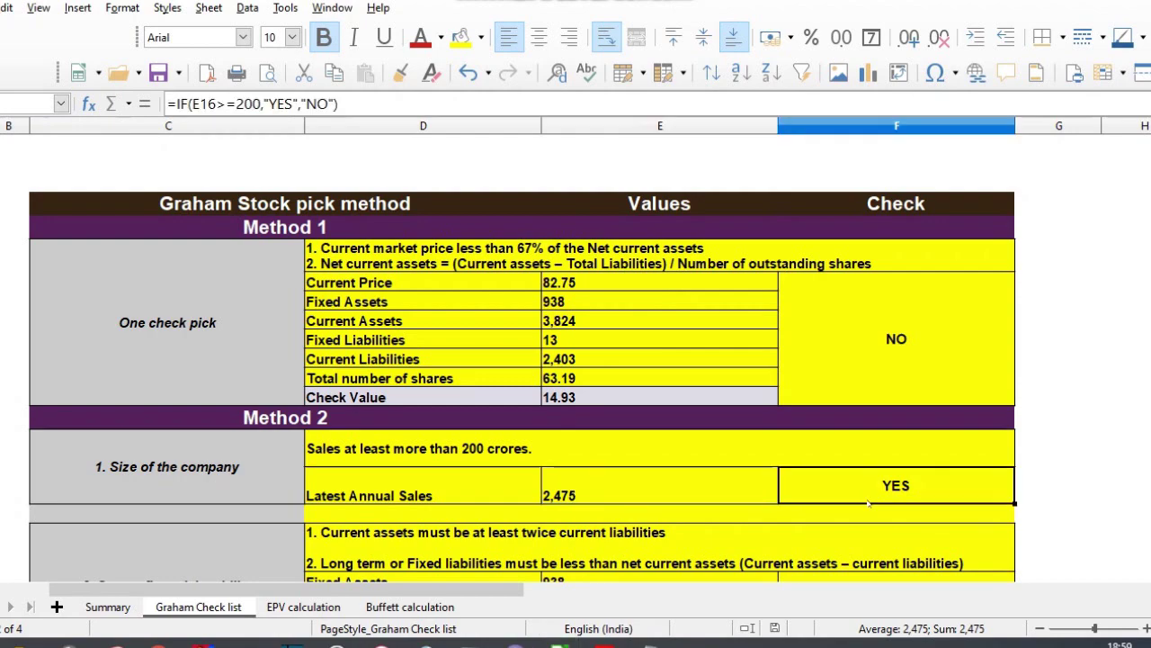
{"action": "left_click", "coordinate": [869, 505]}
Examine the two check results for the Strong financial stability criterion under Method 2.
{"action": "key", "text": "Down"}
{"action": "key", "text": "Down"}
{"action": "key", "text": "Right"}
{"action": "key", "text": "Right"}
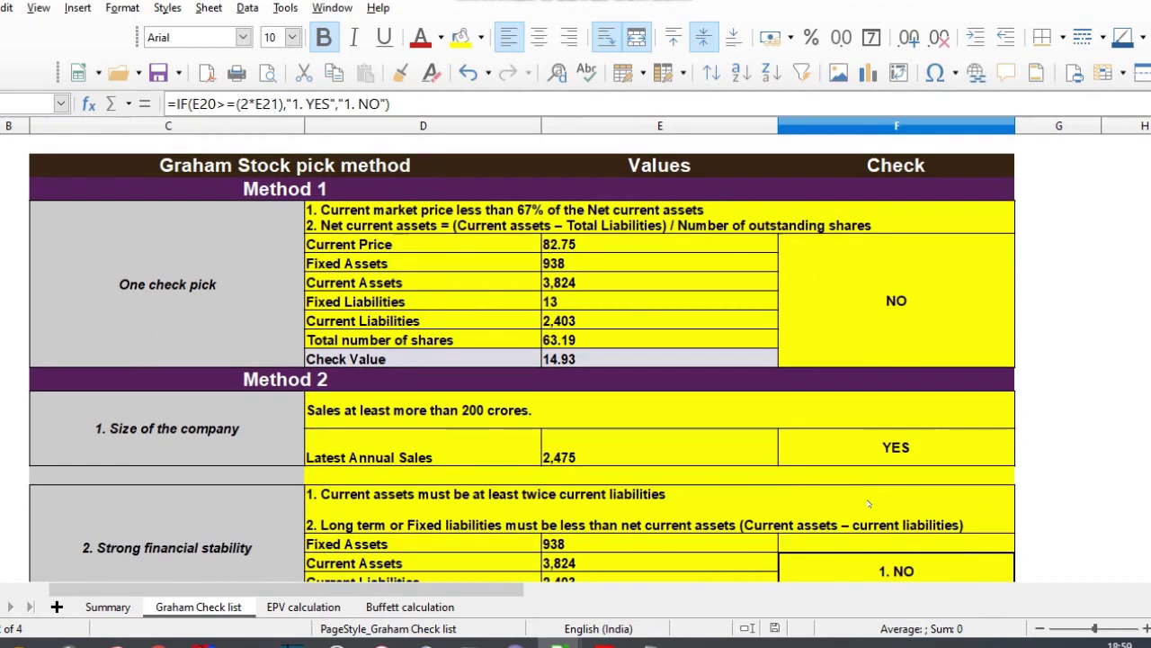
{"action": "key", "text": "Down"}
{"action": "key", "text": "Down"}
{"action": "key", "text": "Up"}
{"action": "key", "text": "Up"}
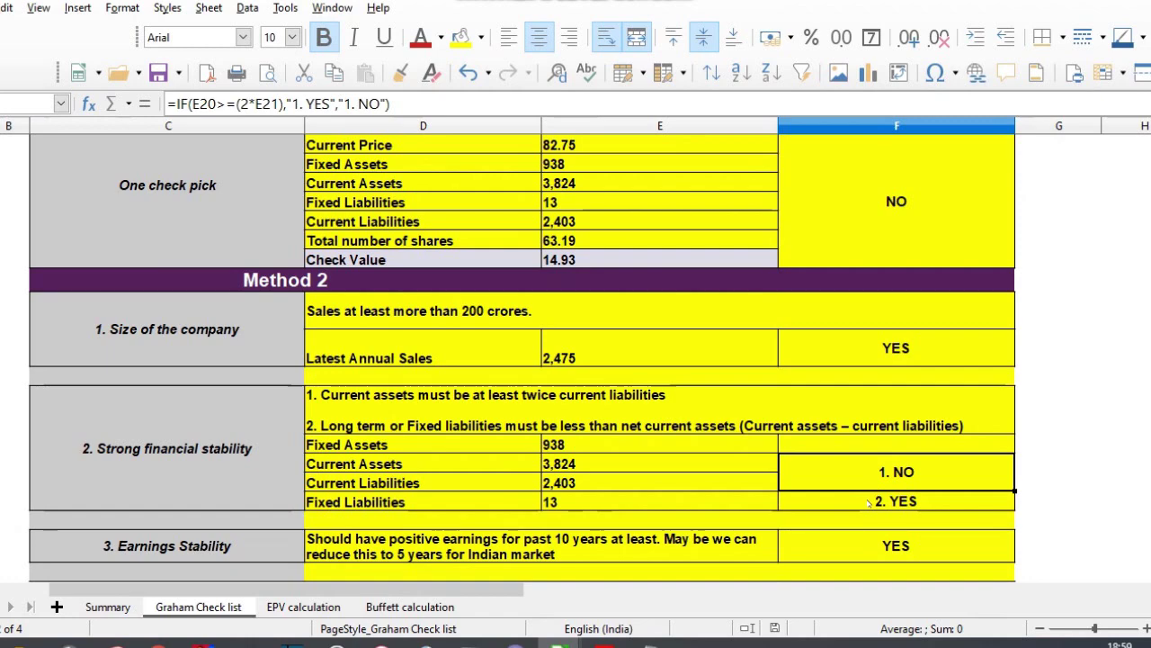
Compare current assets, current liabilities and fixed liabilities under Strong financial stability, and select both of its check results.
{"action": "key", "text": "Left"}
{"action": "key", "text": "Down"}
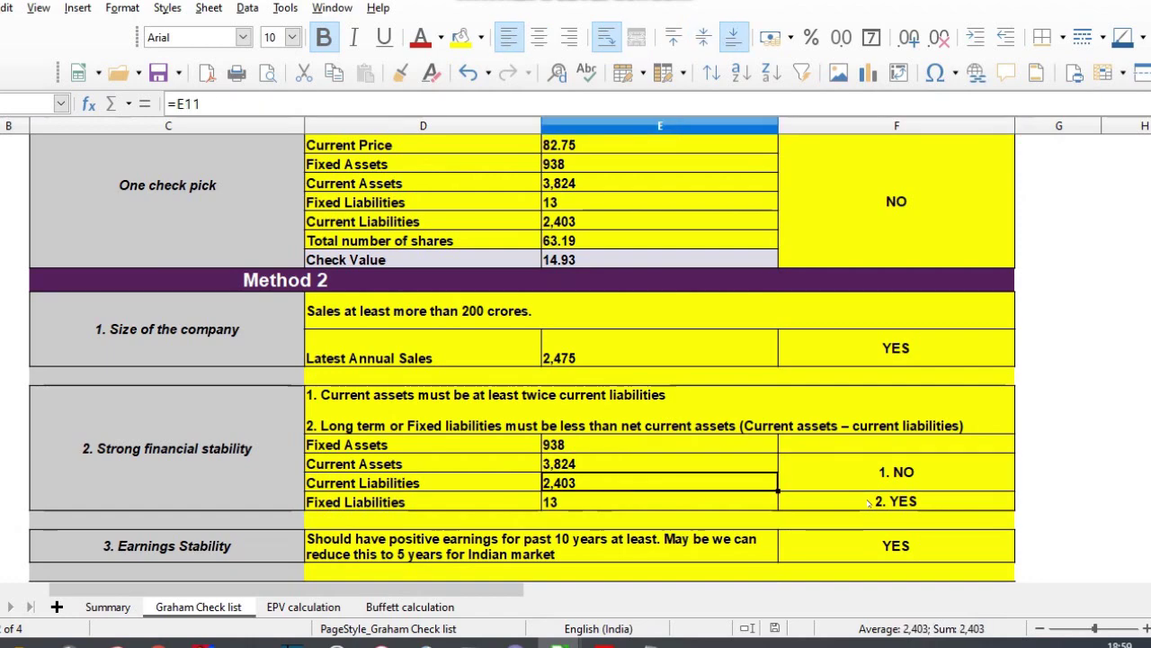
{"action": "key", "text": "Up"}
{"action": "key", "text": "Down"}
{"action": "key", "text": "Down"}
{"action": "key", "text": "Up"}
{"action": "key", "text": "Up"}
{"action": "key", "text": "Down"}
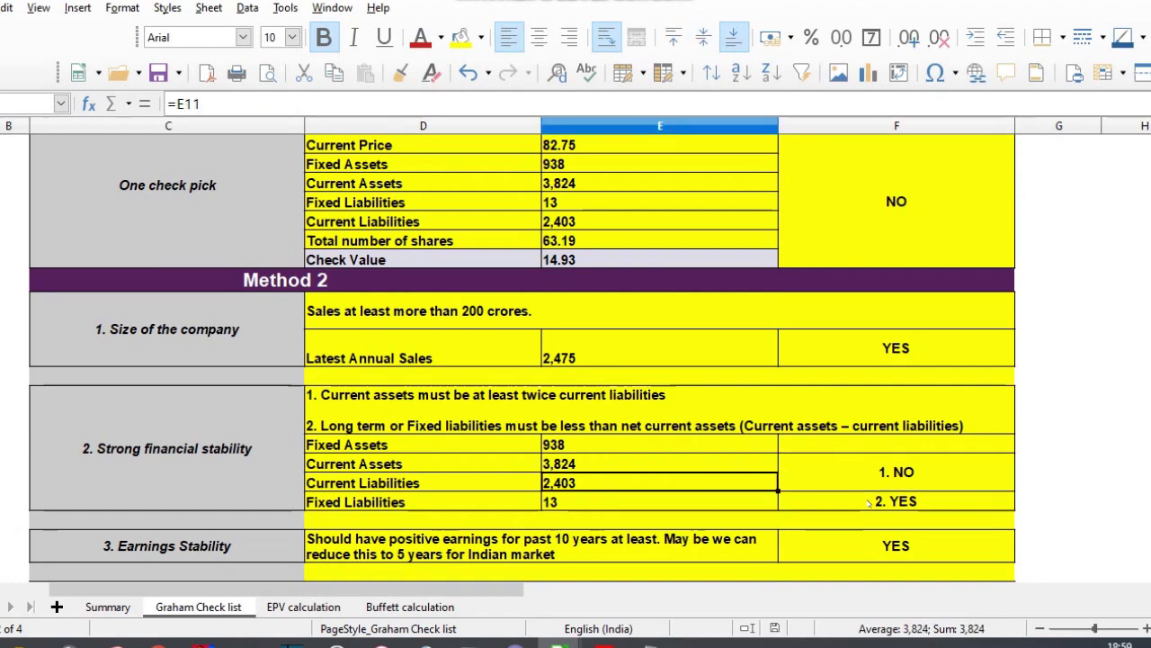
{"action": "key", "text": "Up"}
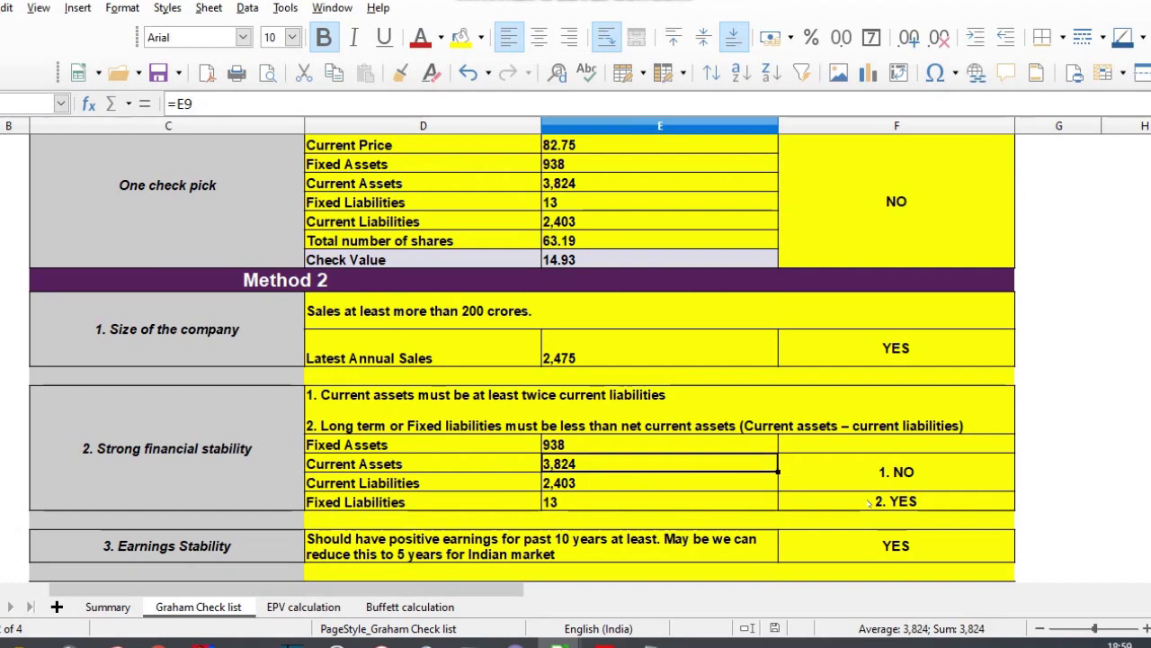
{"action": "key", "text": "Down"}
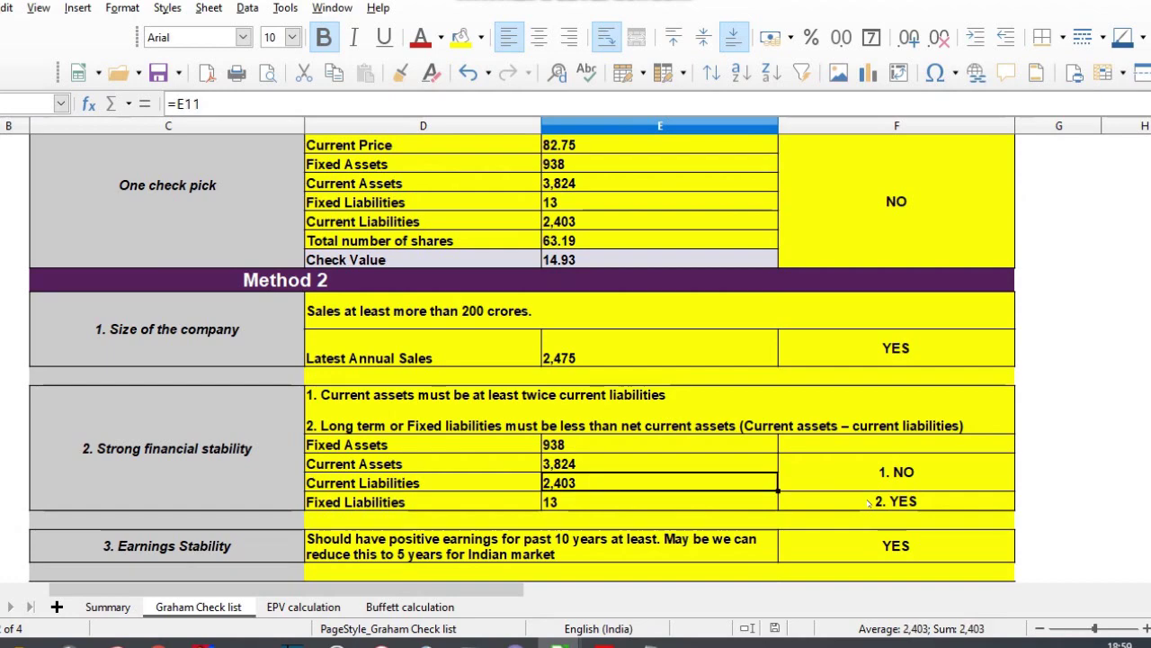
{"action": "key", "text": "Down"}
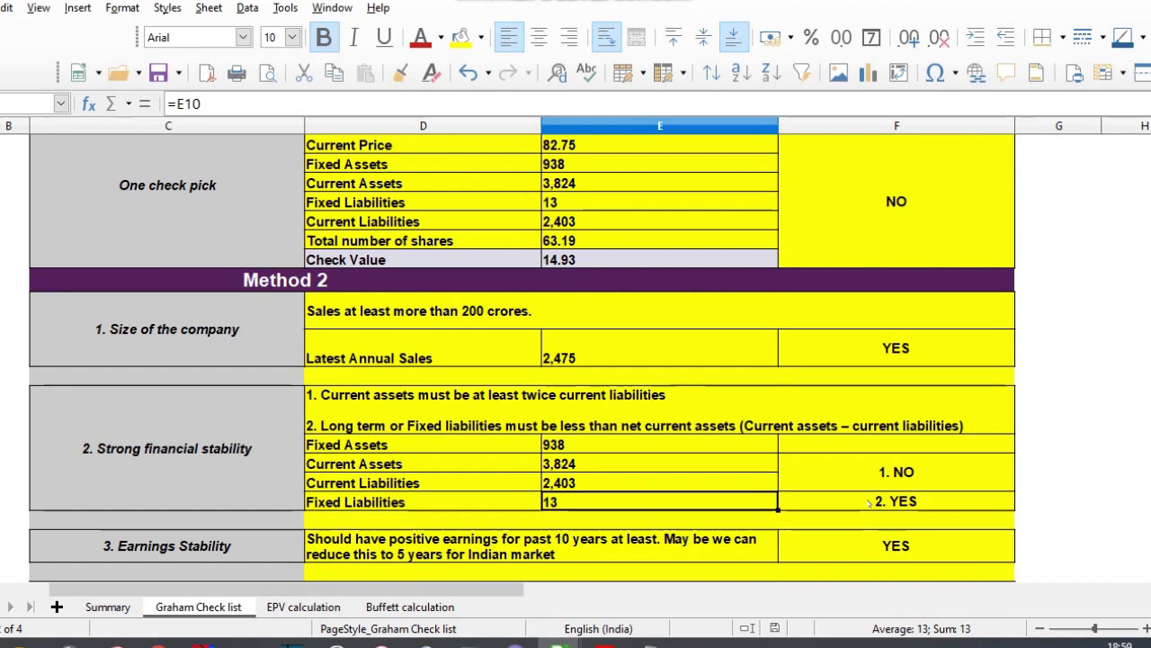
{"action": "key", "text": "Right"}
{"action": "key", "text": "shift+Up"}
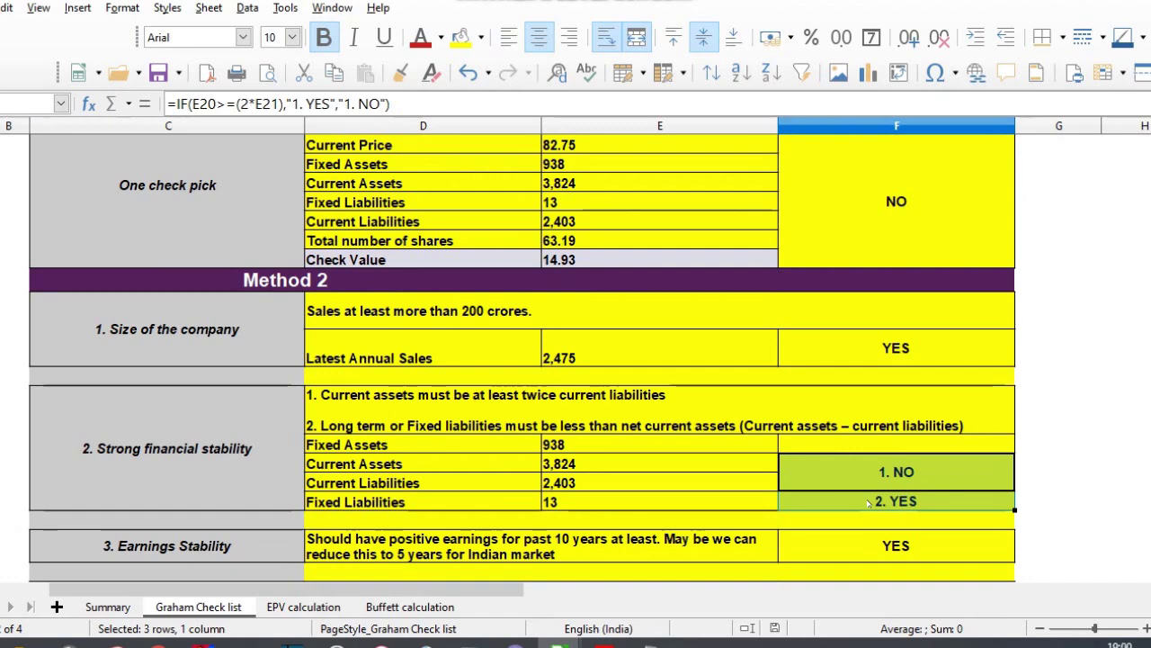
Review the check results for the Earnings Stability and Dividend record criteria.
{"action": "key", "text": "Down"}
{"action": "key", "text": "Down"}
{"action": "key", "text": "Down"}
{"action": "key", "text": "Down"}
{"action": "key", "text": "Down"}
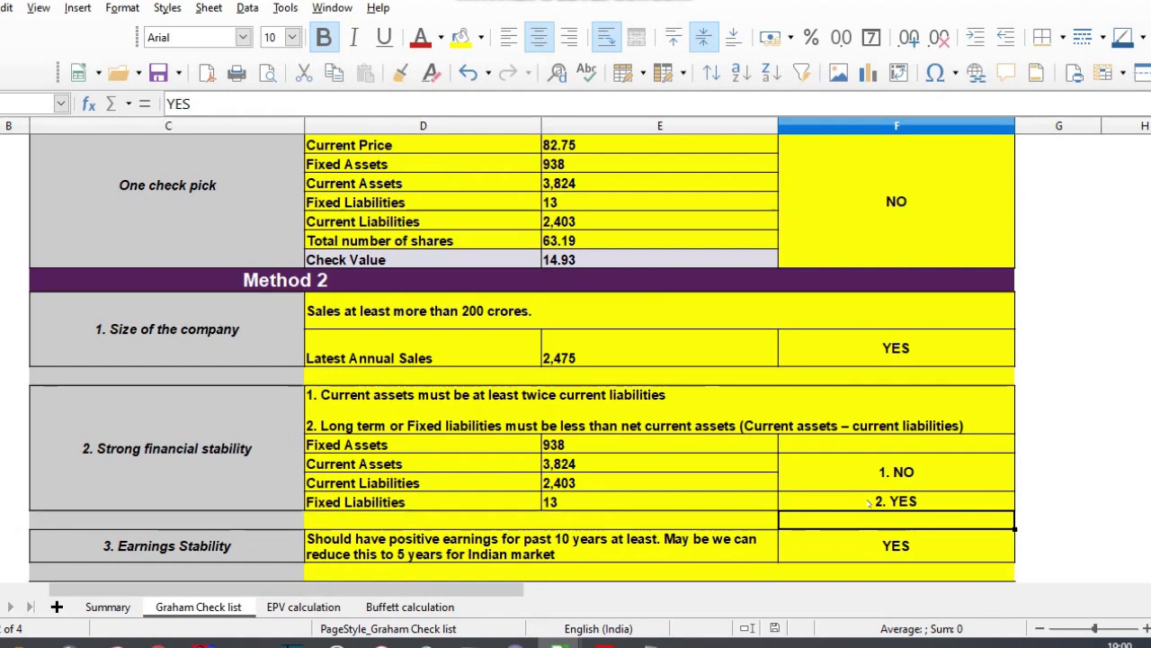
{"action": "key", "text": "Down"}
{"action": "key", "text": "Up"}
{"action": "key", "text": "Up"}
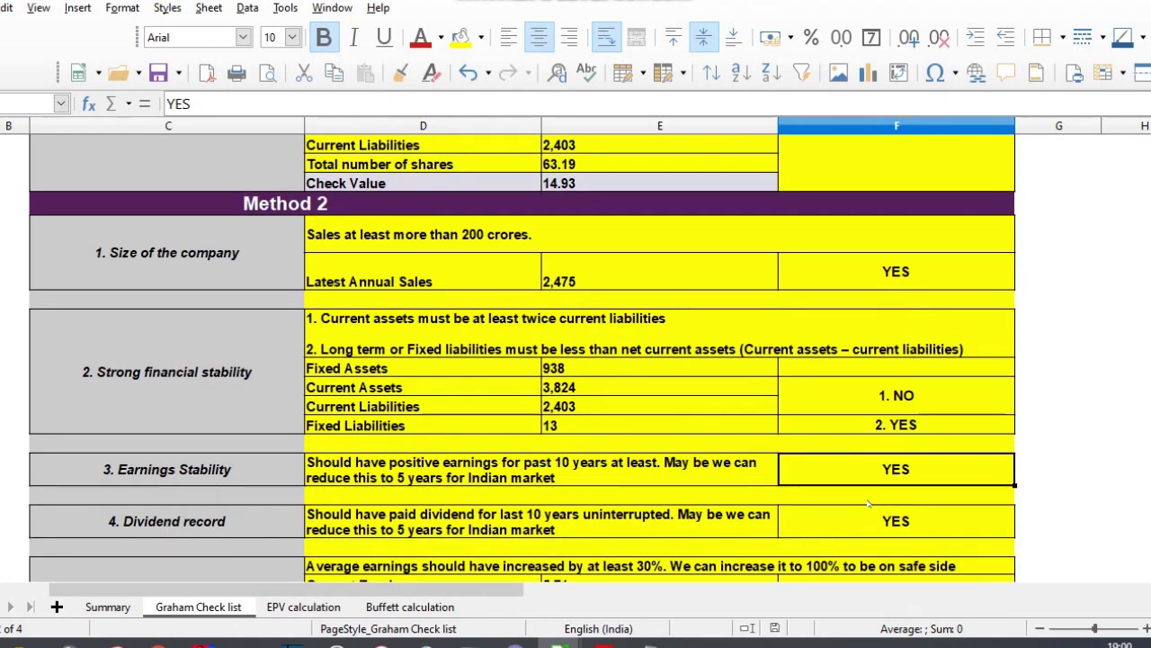
{"action": "key", "text": "Down"}
{"action": "key", "text": "Down"}
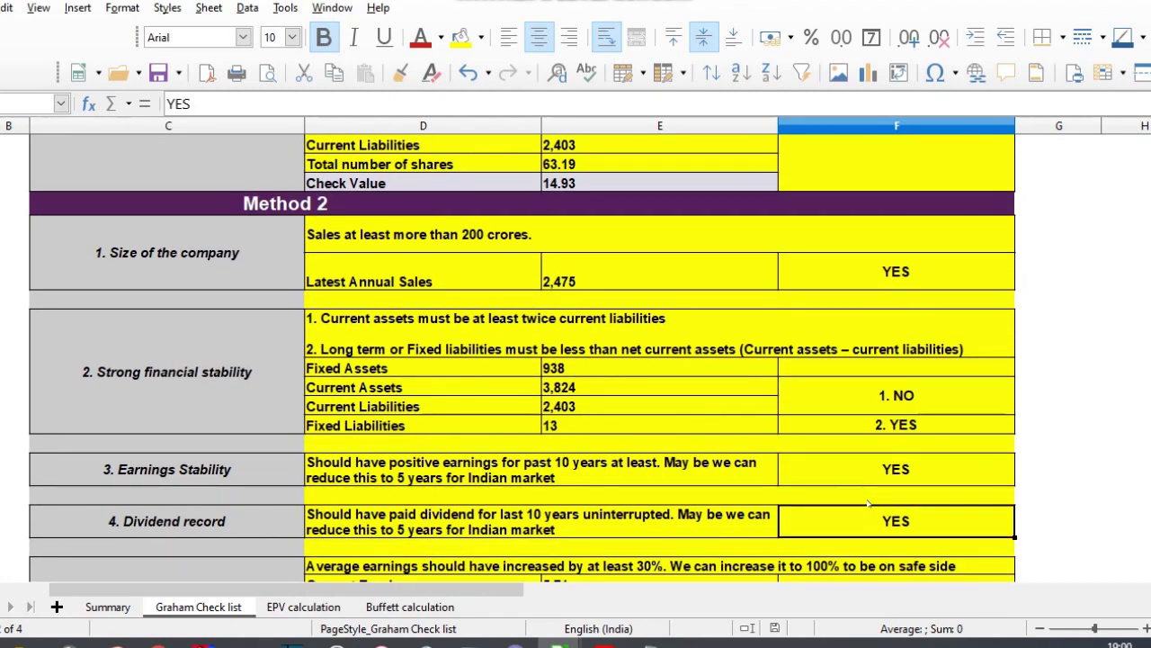
{"action": "key", "text": "Down"}
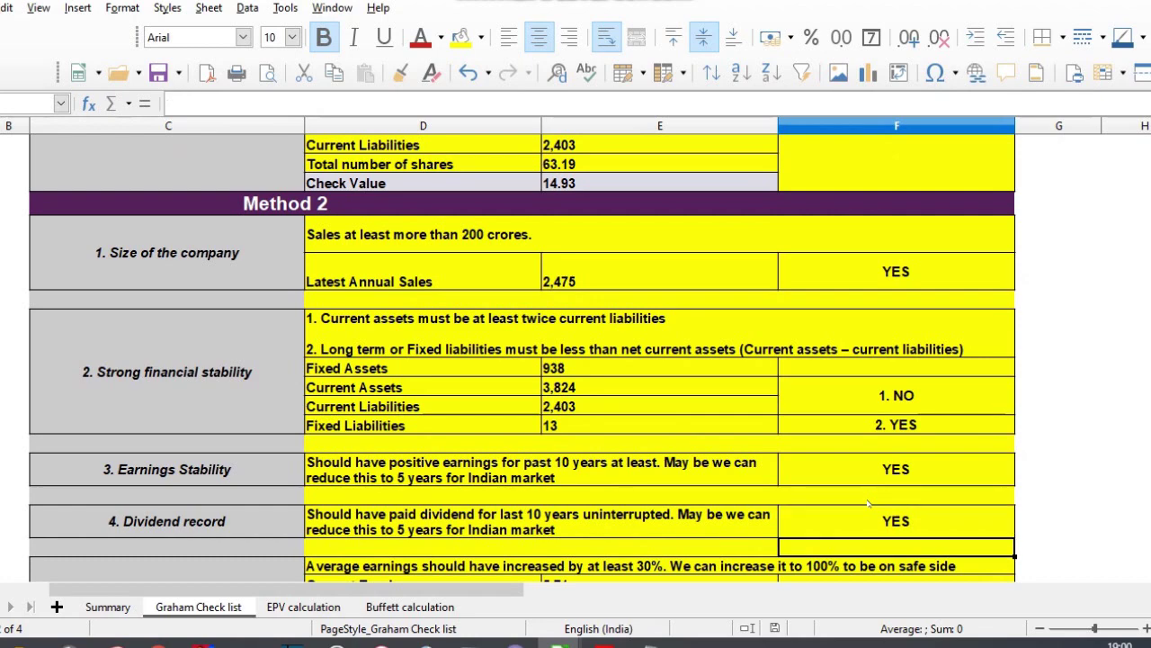
Examine the Earnings Growth criterion, comparing the formulas for current earnings and earnings before 10 years.
{"action": "key", "text": "Down"}
{"action": "key", "text": "Down"}
{"action": "key", "text": "Down"}
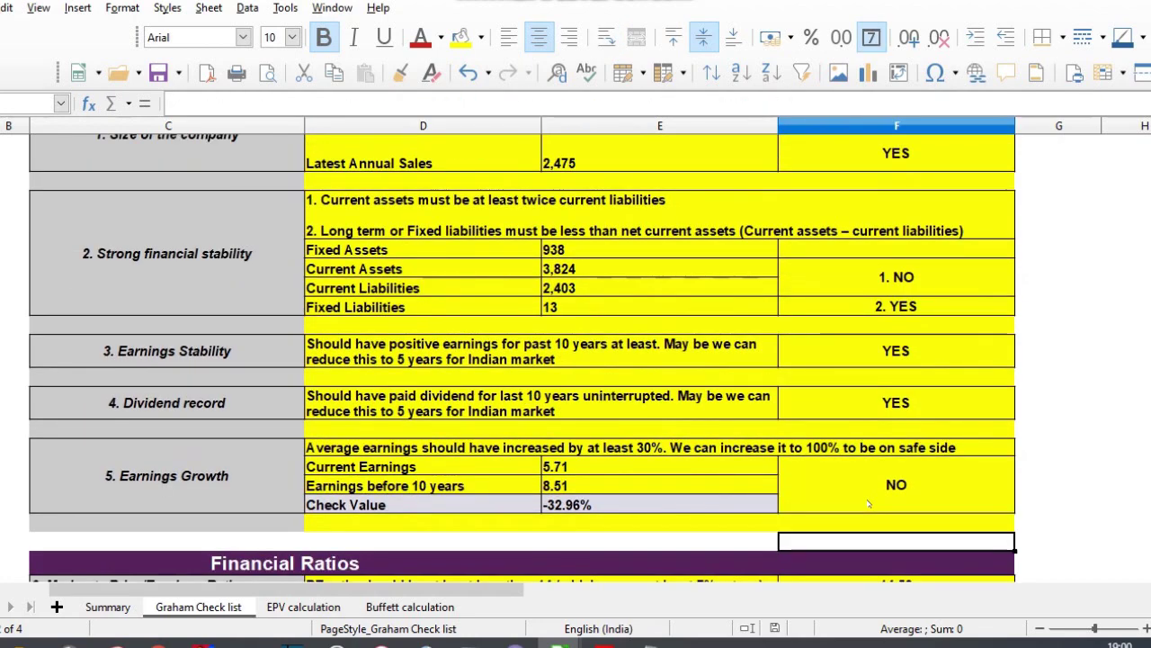
{"action": "key", "text": "Left"}
{"action": "key", "text": "Up"}
{"action": "key", "text": "Up"}
{"action": "key", "text": "Up"}
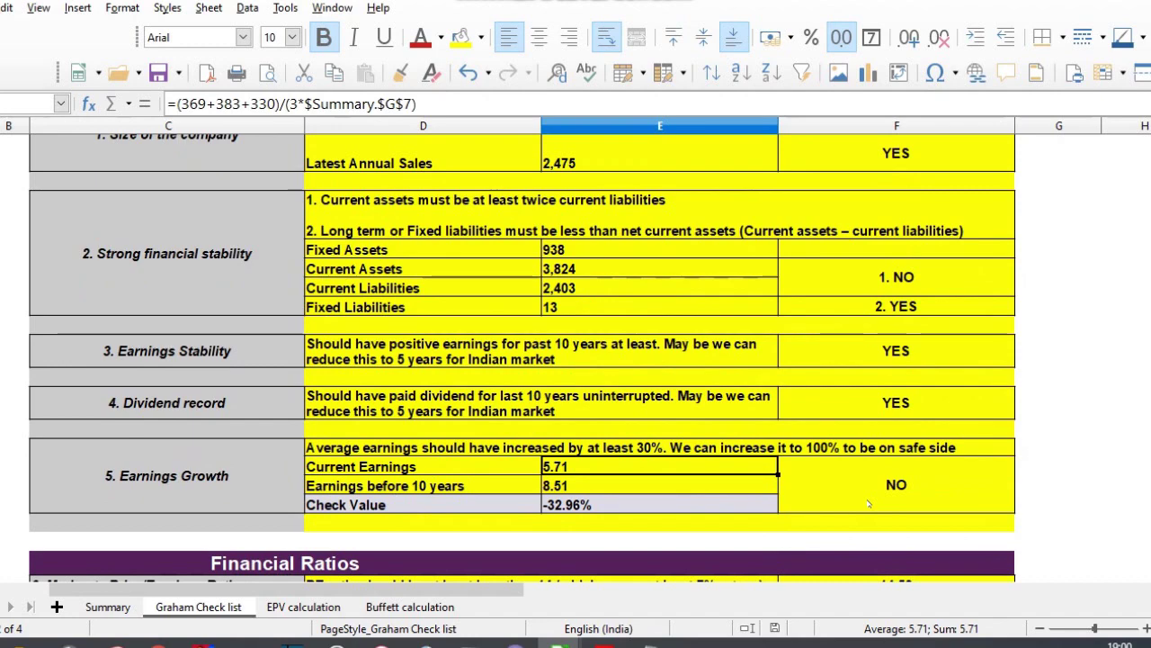
{"action": "key", "text": "Down"}
{"action": "key", "text": "Down"}
{"action": "key", "text": "Up"}
{"action": "key", "text": "Up"}
{"action": "key", "text": "Down"}
{"action": "key", "text": "Up"}
{"action": "key", "text": "Down"}
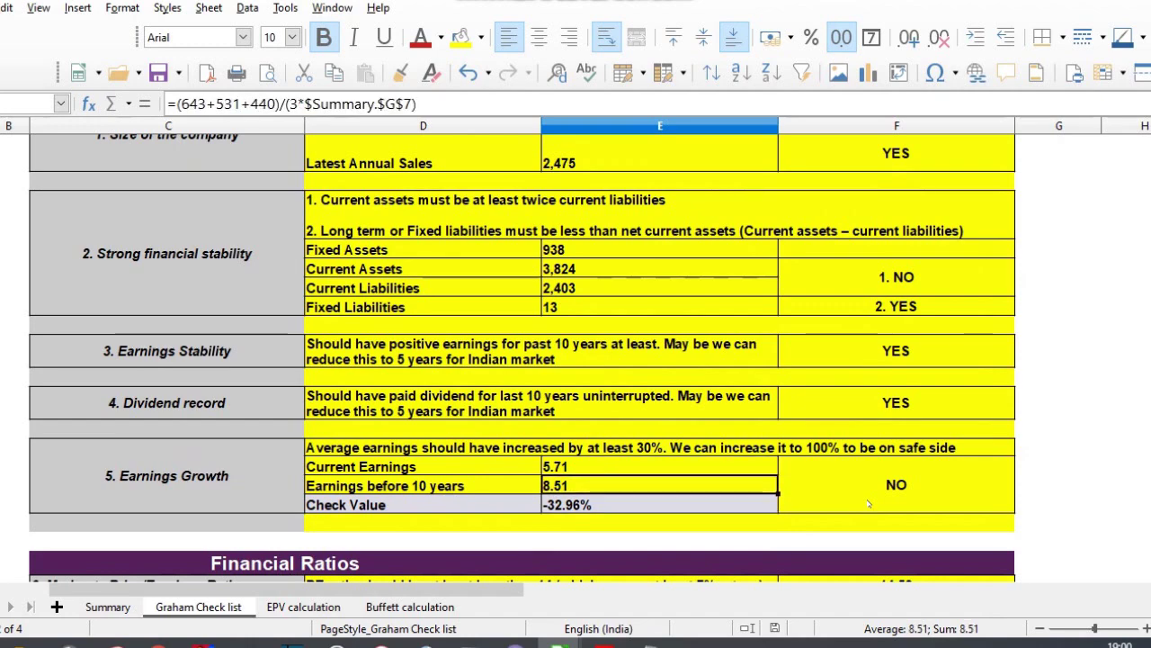
Examine the Check Value formula under Earnings Growth and continue to the end of the Financial Ratios section.
{"action": "key", "text": "Down"}
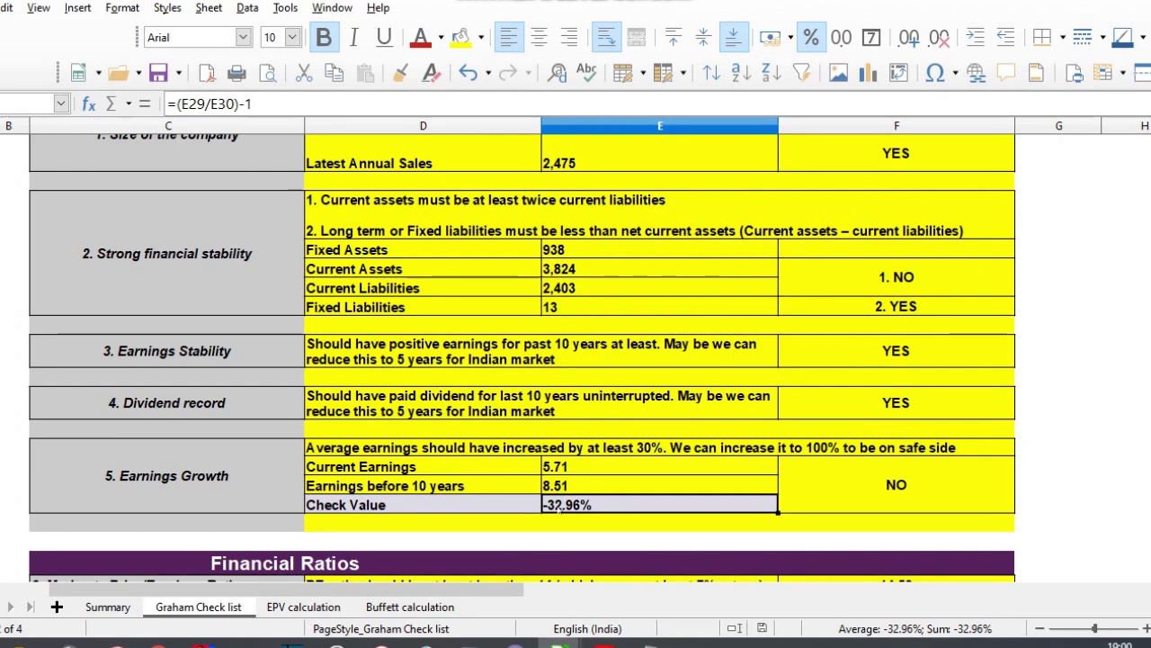
{"action": "key", "text": "Down"}
{"action": "key", "text": "Down"}
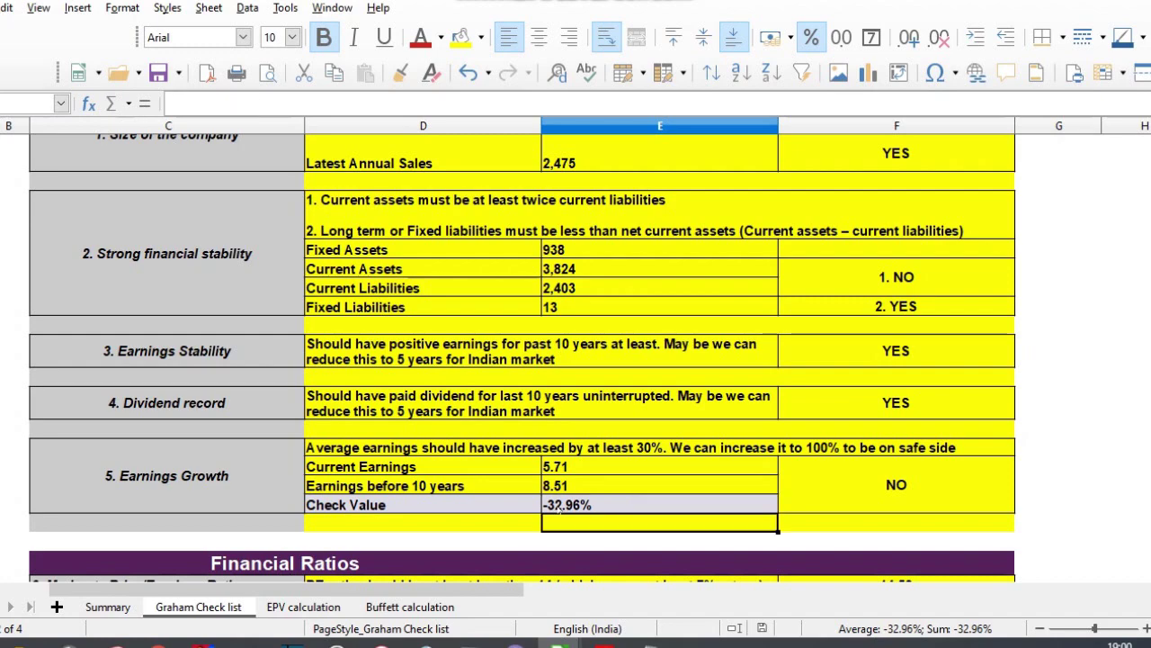
{"action": "key", "text": "Down"}
{"action": "key", "text": "Down"}
{"action": "key", "text": "Down"}
{"action": "key", "text": "Down"}
{"action": "key", "text": "Down"}
{"action": "key", "text": "Down"}
{"action": "key", "text": "Down"}
{"action": "key", "text": "Down"}
{"action": "key", "text": "Down"}
{"action": "key", "text": "Down"}
{"action": "key", "text": "Down"}
{"action": "key", "text": "Down"}
{"action": "key", "text": "Down"}
{"action": "key", "text": "Down"}
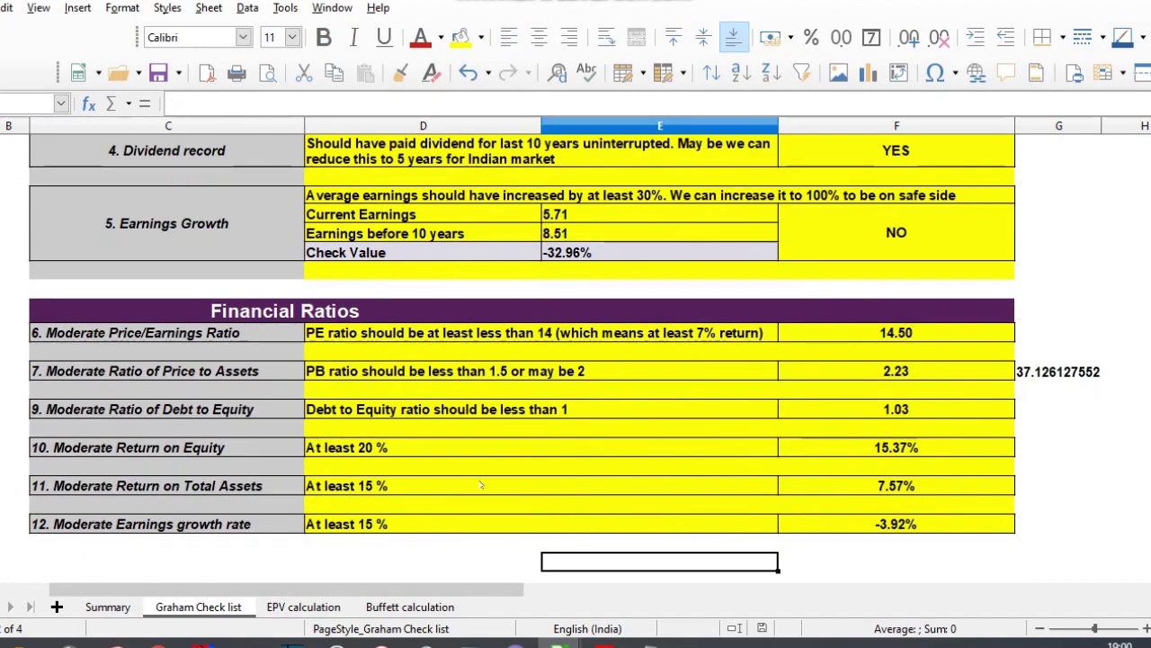
Compare each financial ratio with its Graham threshold, row by row from Moderate Price/Earnings Ratio to Moderate Earnings growth rate.
{"action": "left_click", "coordinate": [15, 332]}
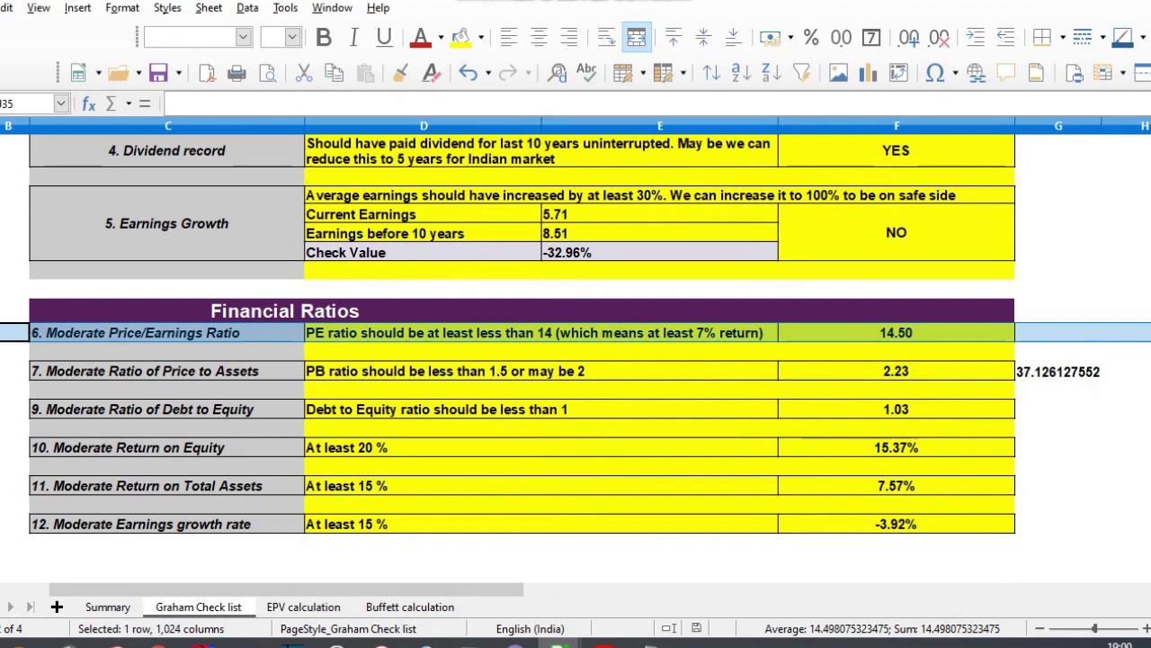
{"action": "left_click", "coordinate": [14, 371]}
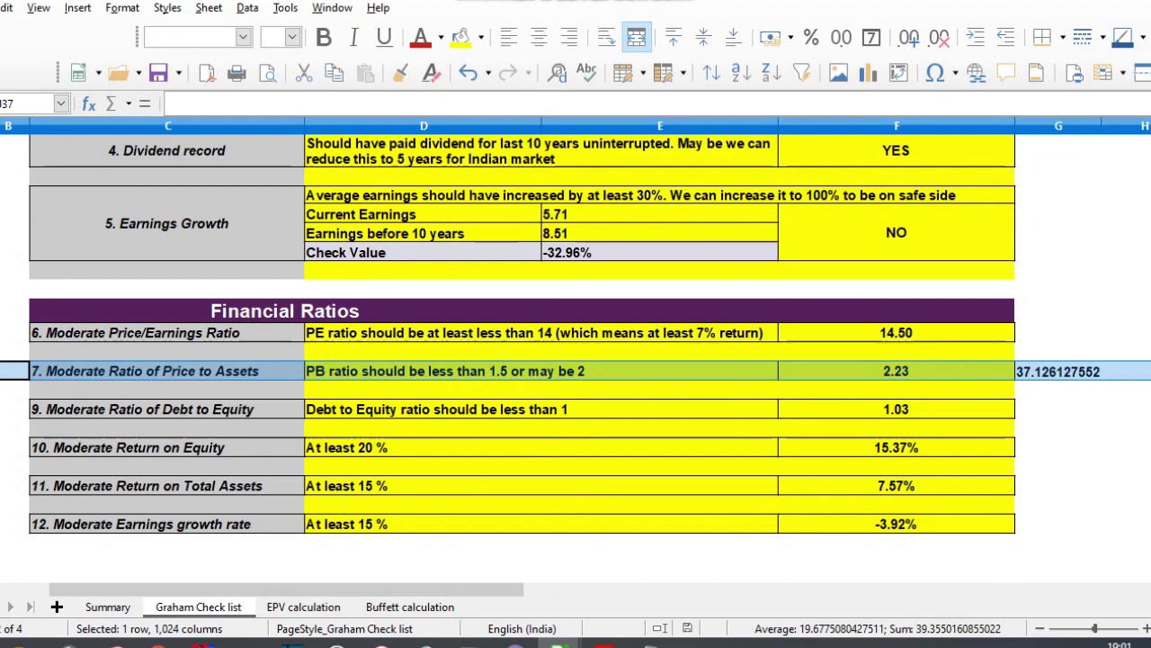
{"action": "left_click", "coordinate": [13, 410]}
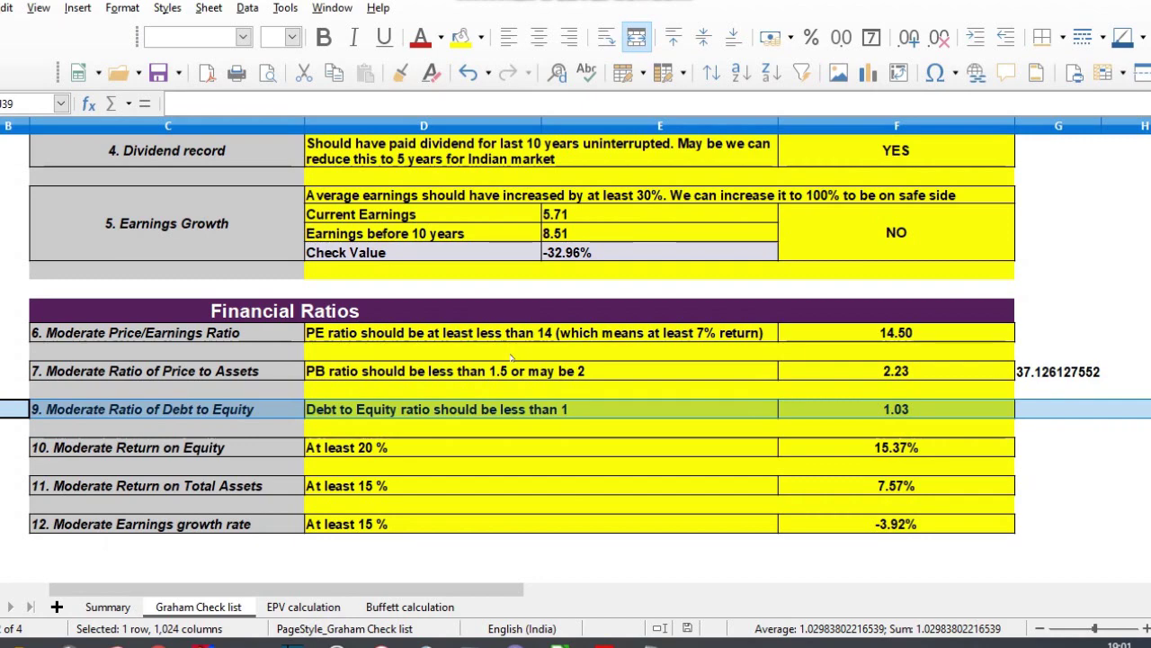
{"action": "left_click", "coordinate": [4, 447]}
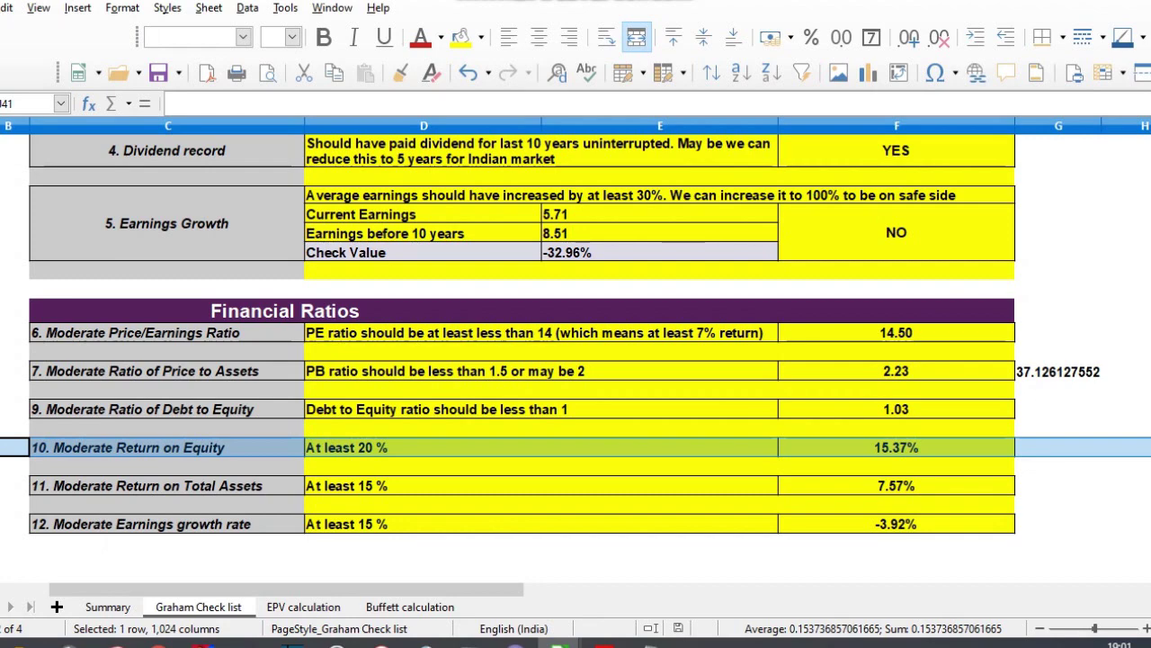
{"action": "left_click", "coordinate": [5, 486]}
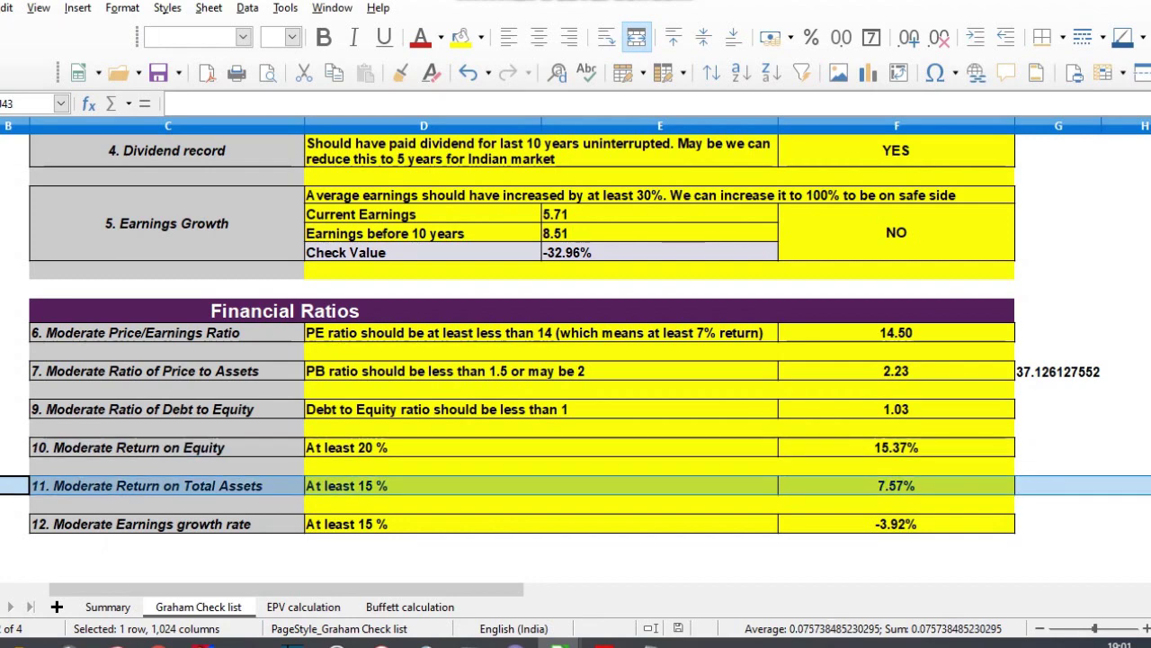
{"action": "left_click", "coordinate": [14, 524]}
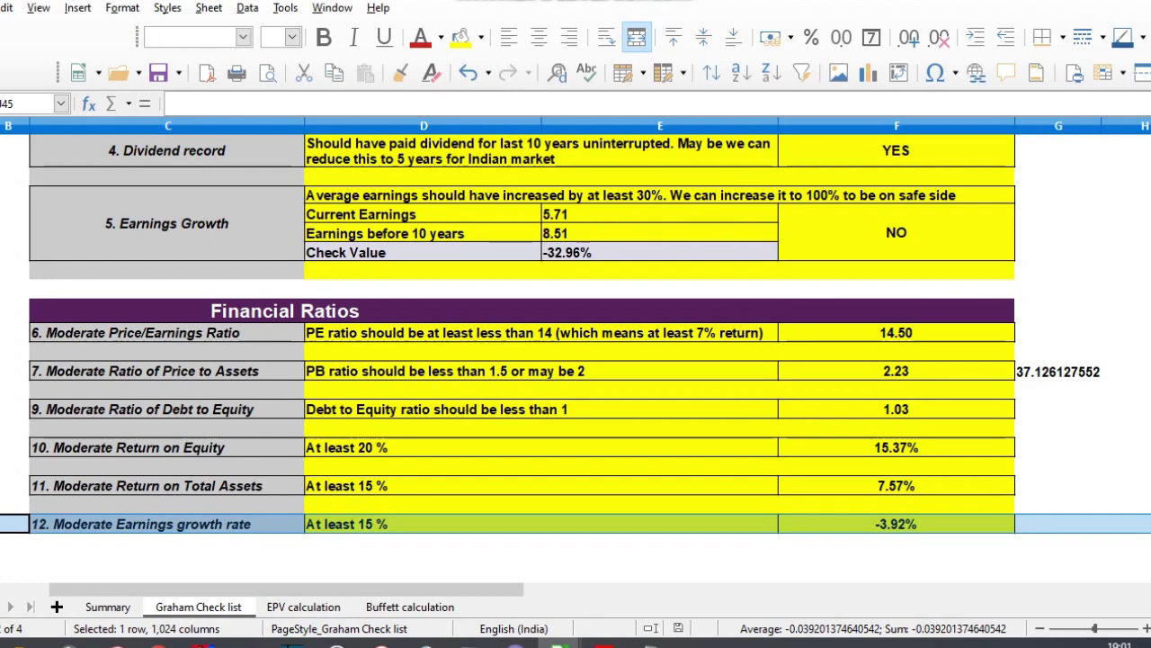
On the EPV calculation sheet, examine the formulas for income from operations, income before and after tax, and distributable cash flow.
{"action": "key", "text": "ctrl+Page_Down"}
{"action": "left_click", "coordinate": [666, 260]}
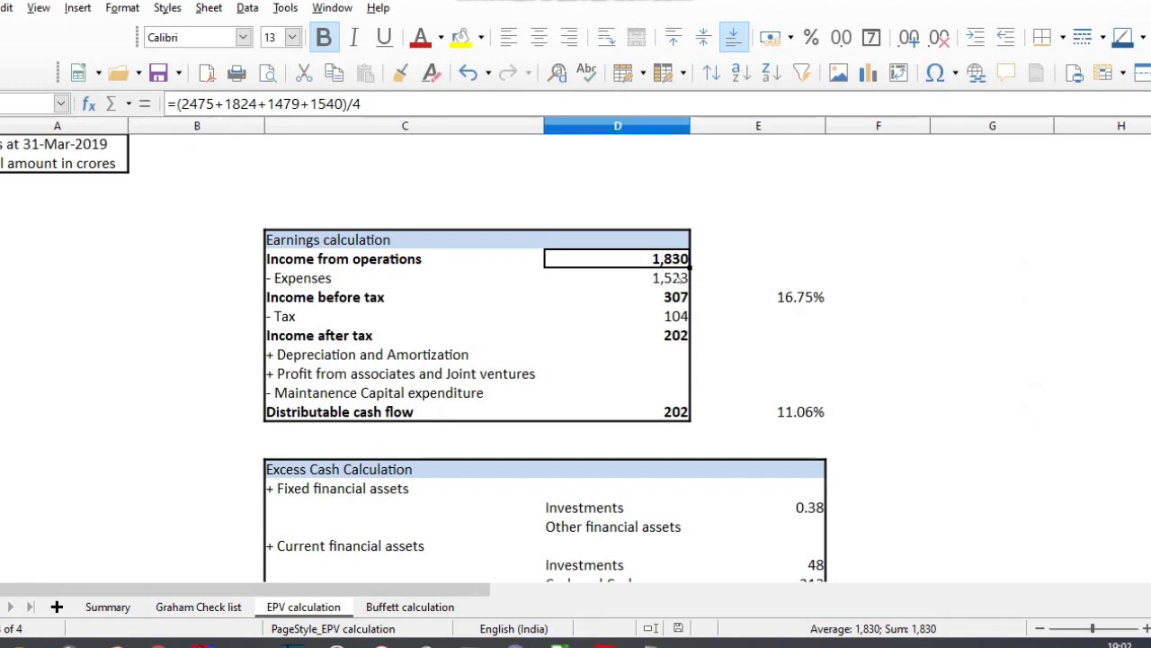
{"action": "left_click", "coordinate": [672, 298]}
{"action": "left_click", "coordinate": [662, 335]}
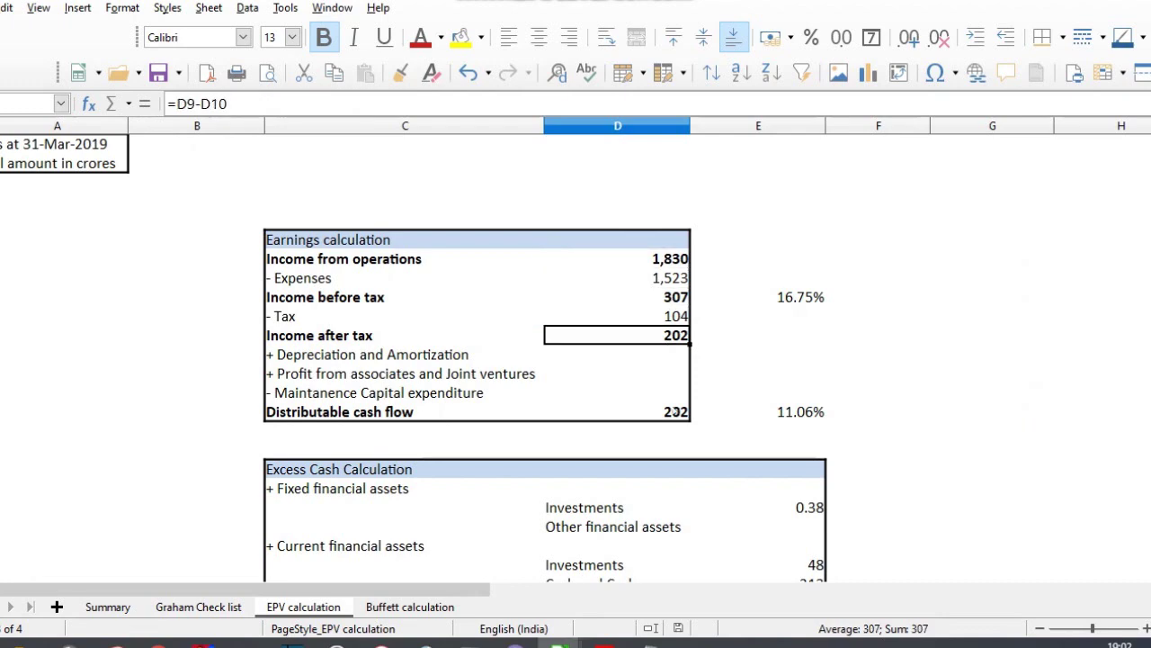
{"action": "left_click", "coordinate": [677, 412]}
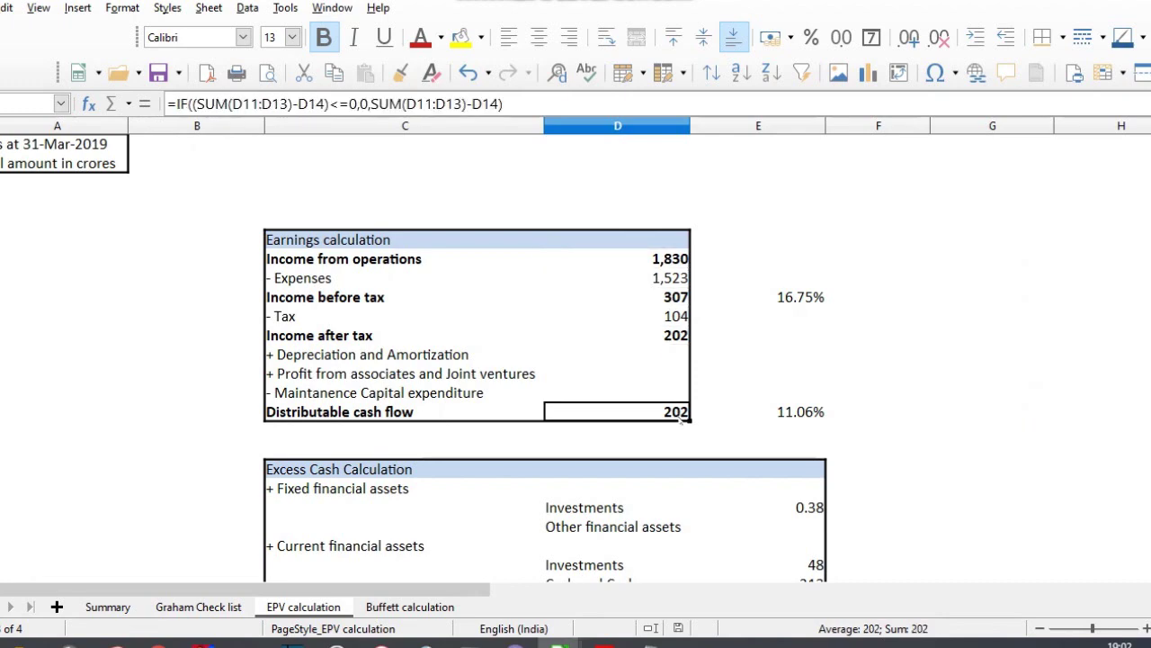
Select all fixed and current financial asset amounts in the Excess Cash Calculation, from Investments down to Other financial assets.
{"action": "key", "text": "Down"}
{"action": "key", "text": "Down"}
{"action": "key", "text": "Down"}
{"action": "key", "text": "Down"}
{"action": "key", "text": "Down"}
{"action": "key", "text": "Right"}
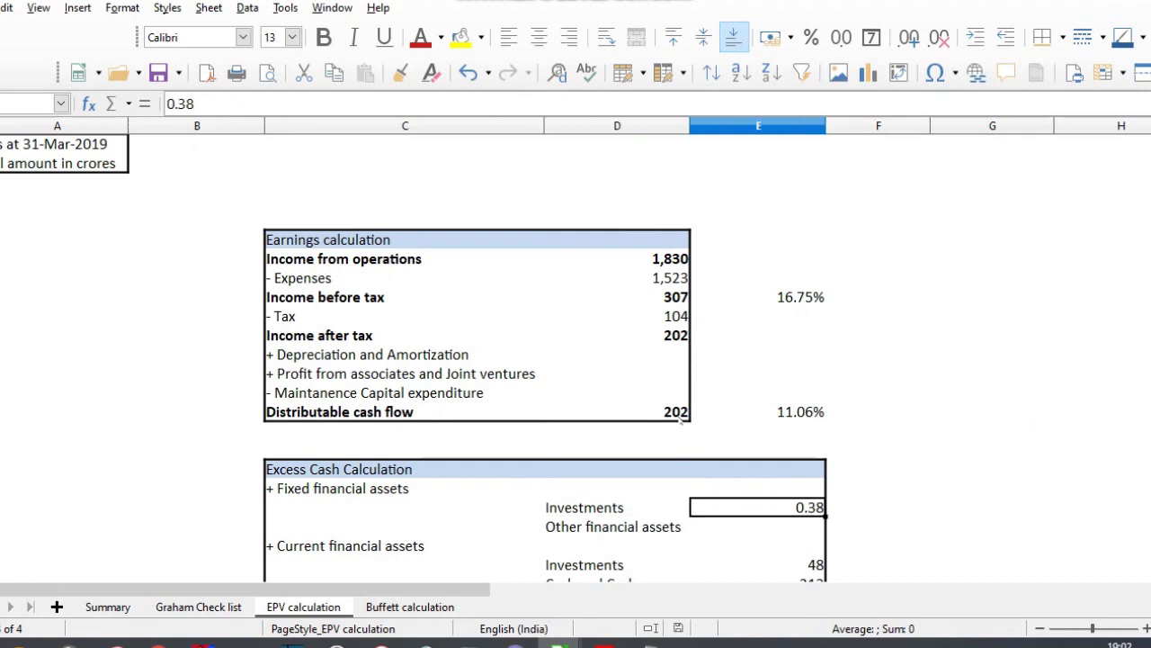
{"action": "key", "text": "shift+Down"}
{"action": "key", "text": "shift+Down"}
{"action": "key", "text": "shift+Down"}
{"action": "key", "text": "shift+Down"}
{"action": "key", "text": "shift+Down"}
{"action": "key", "text": "shift+Down"}
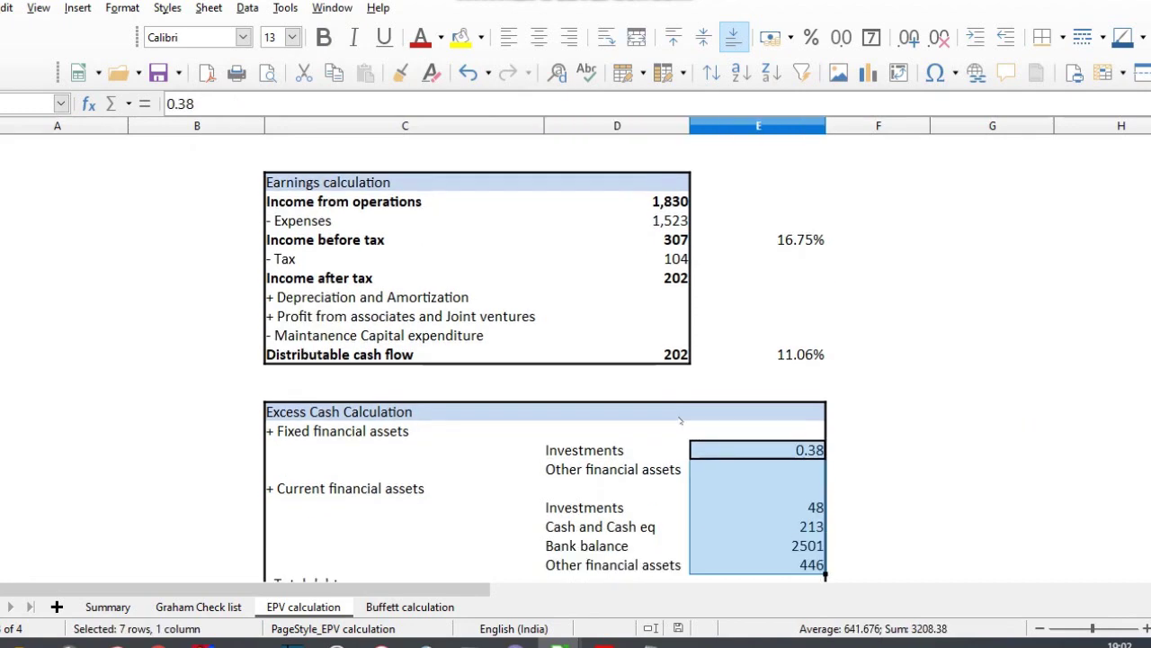
{"action": "scroll", "coordinate": [680, 420], "scroll_direction": "down", "scroll_amount": 1}
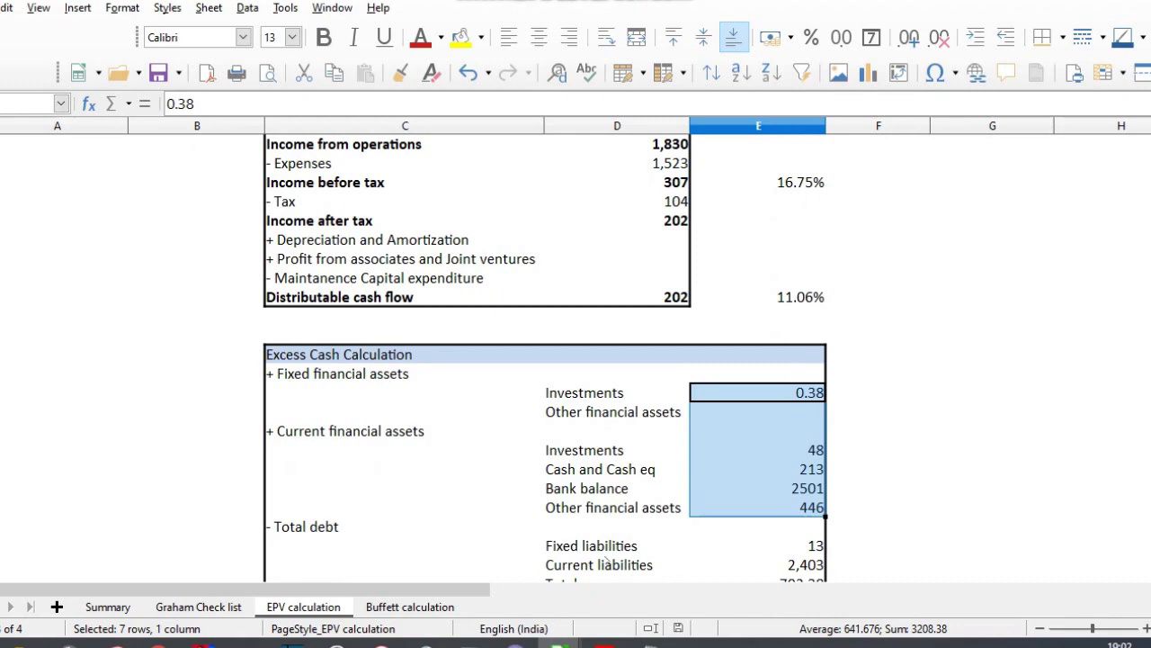
Review the fixed and current liabilities deducted as total debt and the formula for the excess cash total.
{"action": "left_click", "coordinate": [667, 565]}
{"action": "left_click_drag", "start_coordinate": [667, 565], "coordinate": [607, 559]}
{"action": "key", "text": "Up"}
{"action": "key", "text": "Right"}
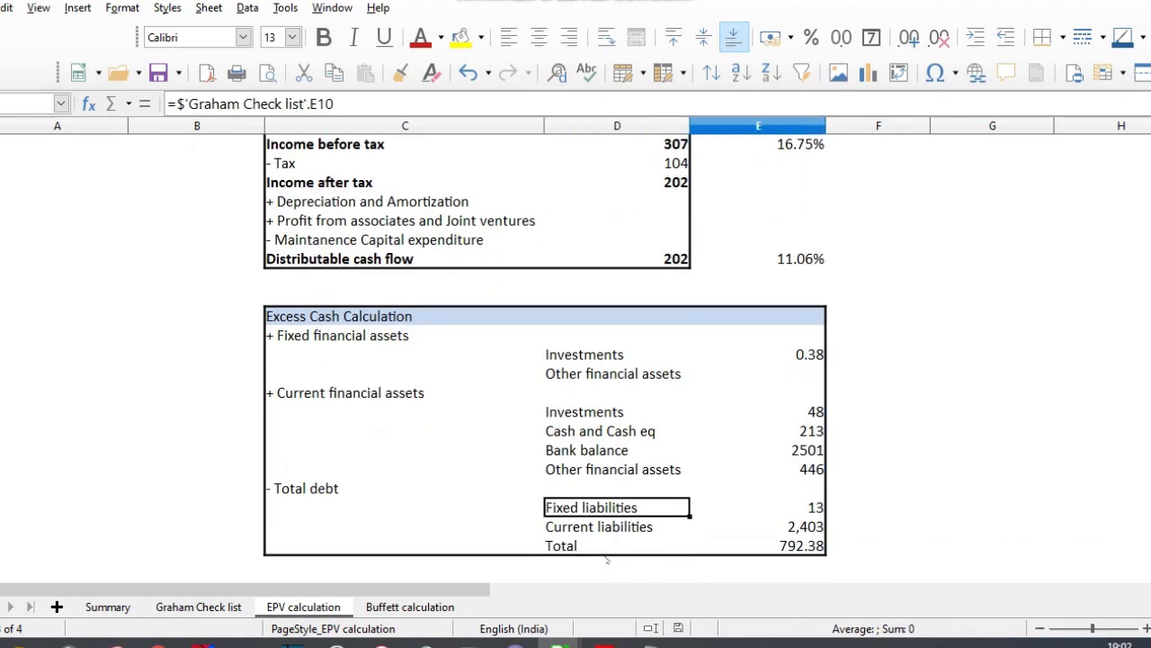
{"action": "key", "text": "shift+Down"}
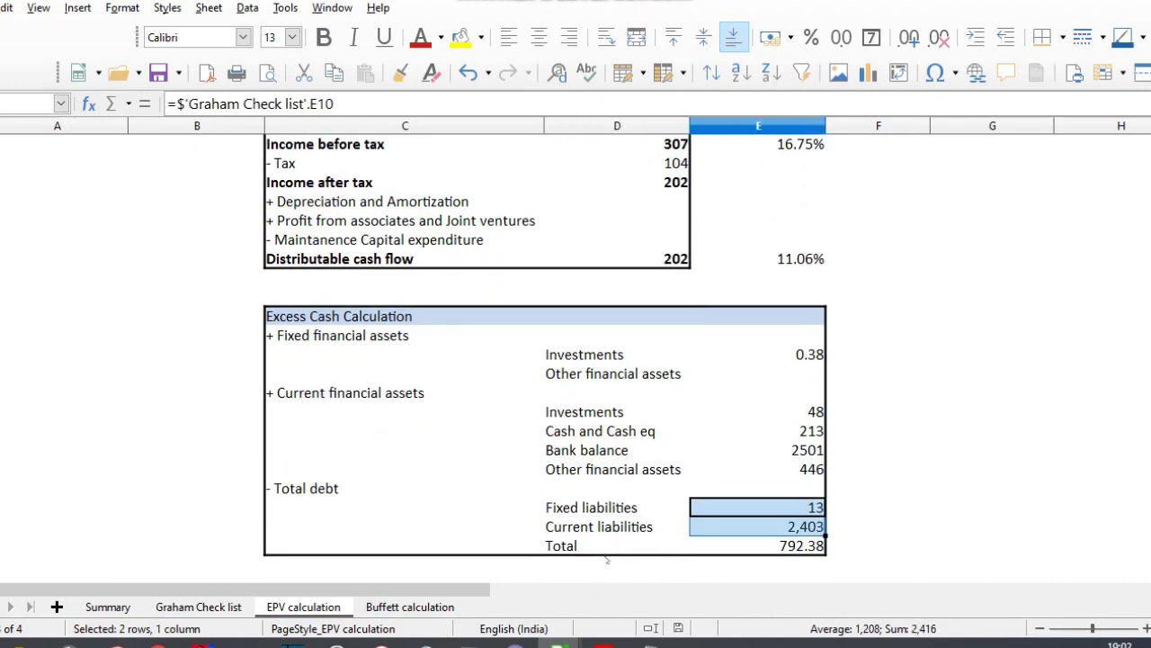
{"action": "key", "text": "Down"}
{"action": "key", "text": "Down"}
{"action": "key", "text": "Up"}
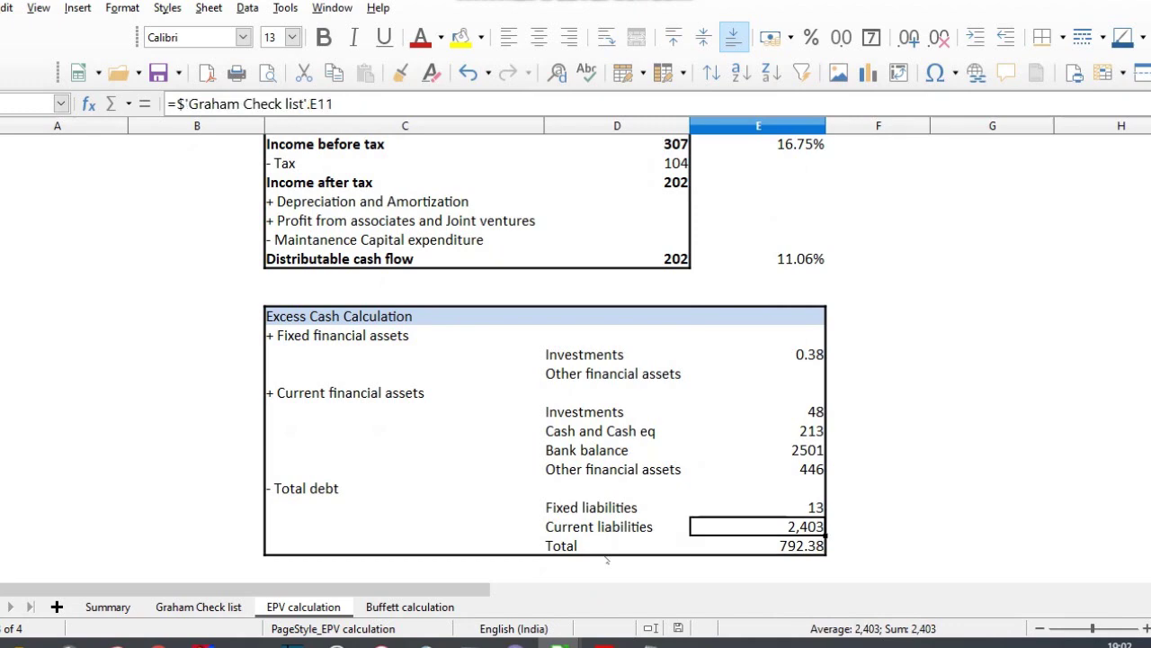
{"action": "key", "text": "Down"}
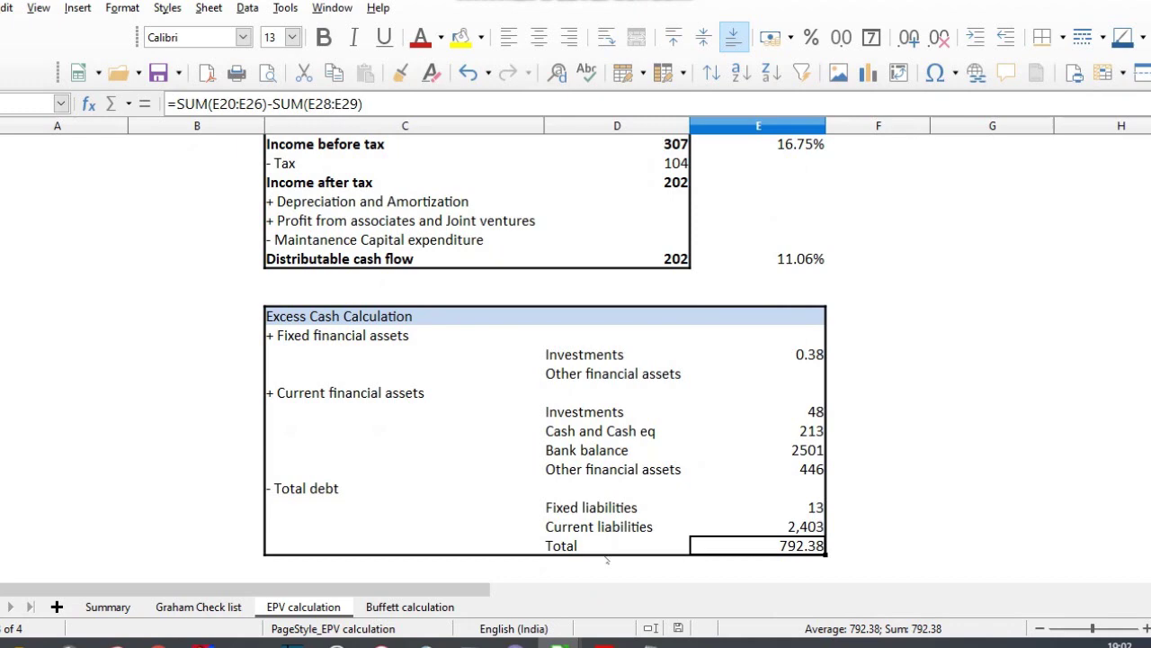
Review the investment table's capital needed, excess cash, per share value and margin of safety for each rate of return.
{"action": "key", "text": "Down"}
{"action": "key", "text": "Down"}
{"action": "key", "text": "Down"}
{"action": "key", "text": "Down"}
{"action": "key", "text": "Down"}
{"action": "key", "text": "Down"}
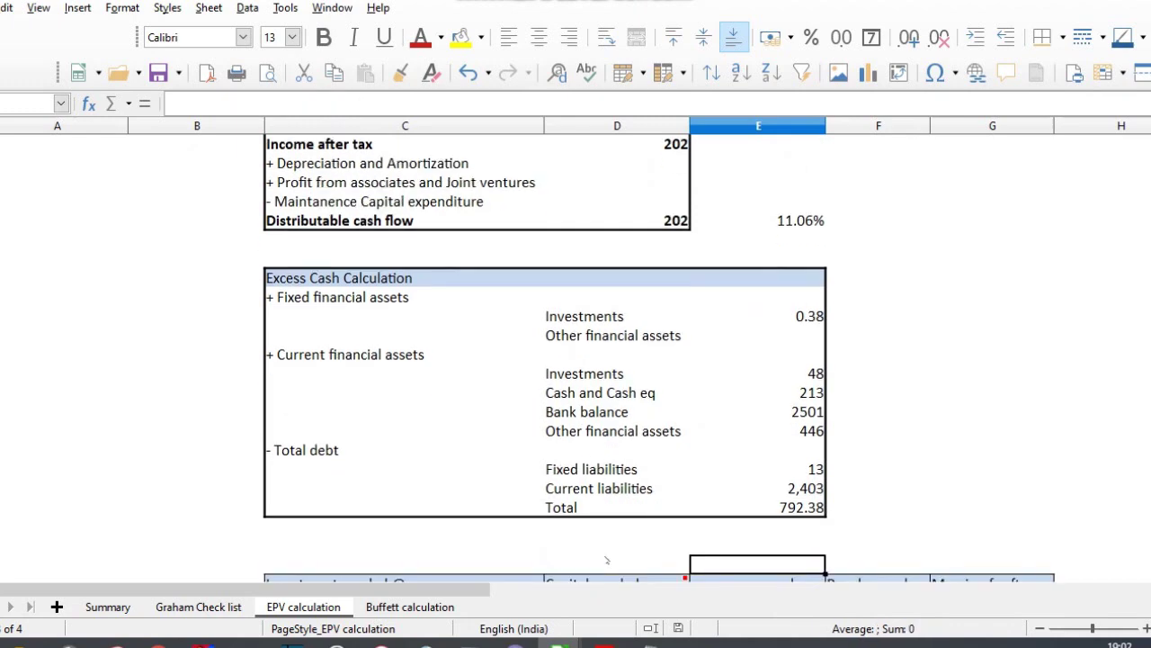
{"action": "key", "text": "Up"}
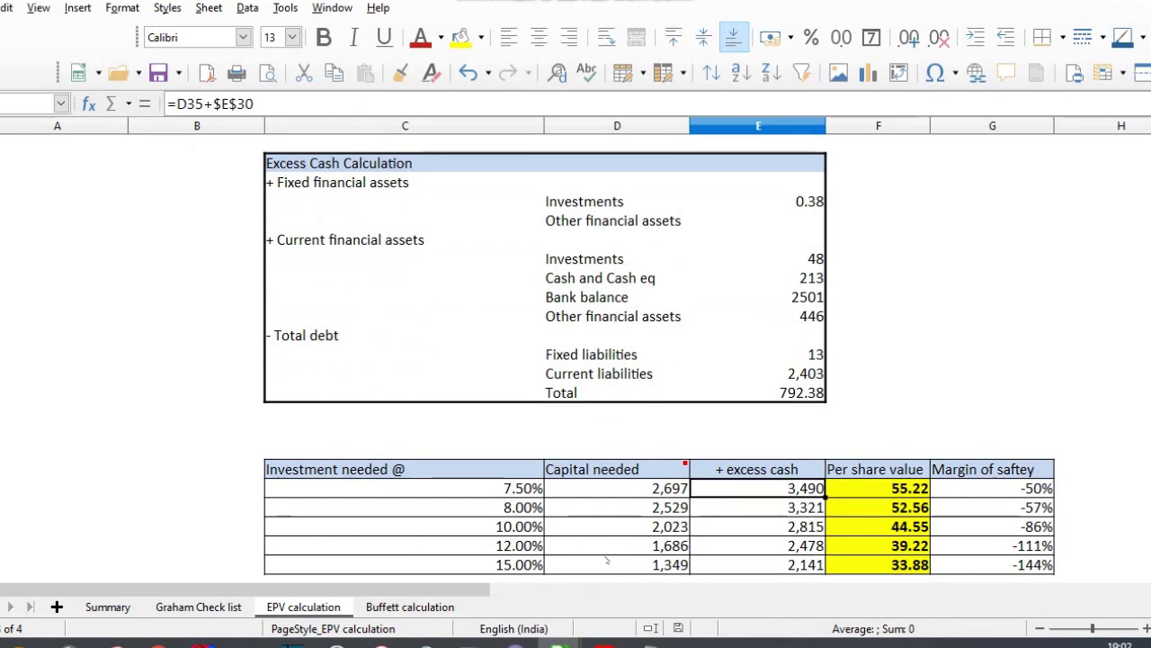
{"action": "key", "text": "Right"}
{"action": "key", "text": "Up"}
{"action": "key", "text": "Up"}
{"action": "key", "text": "Up"}
{"action": "key", "text": "Up"}
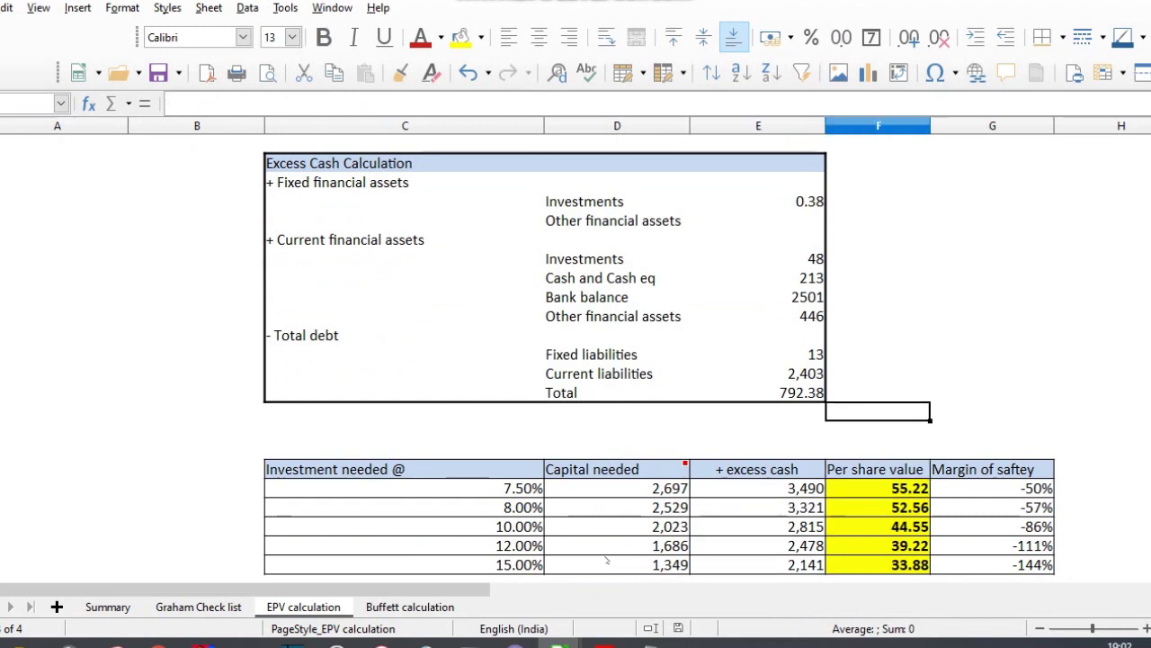
{"action": "key", "text": "Down"}
{"action": "key", "text": "Down"}
{"action": "key", "text": "Down"}
{"action": "key", "text": "Down"}
{"action": "key", "text": "Right"}
{"action": "key", "text": "Left"}
{"action": "key", "text": "Left"}
Try clearing the fixed and current liabilities to test the per share values without debt, and undo the deletion.
{"action": "key", "text": "shift+Up"}
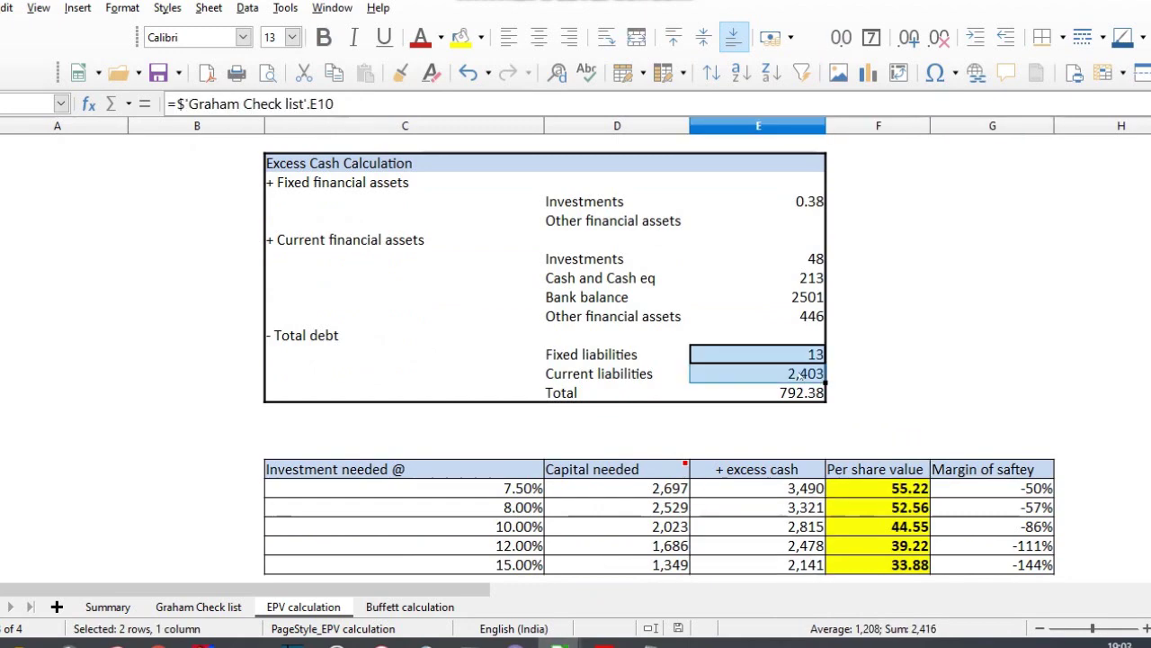
{"action": "key", "text": "Delete"}
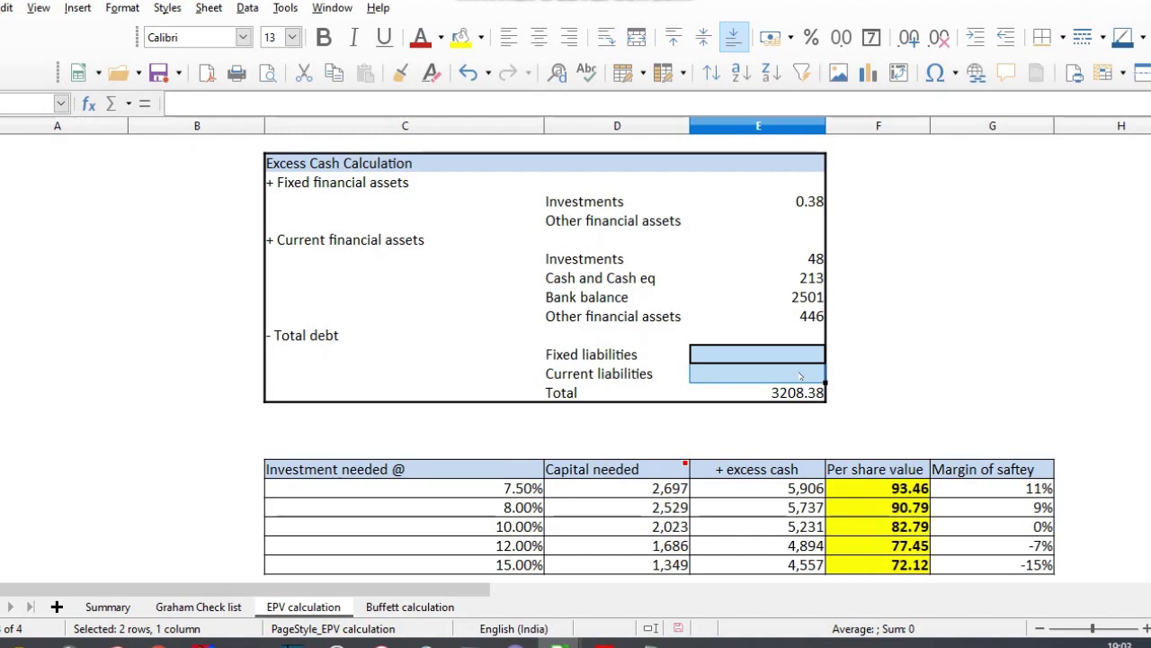
{"action": "key", "text": "ctrl+z"}
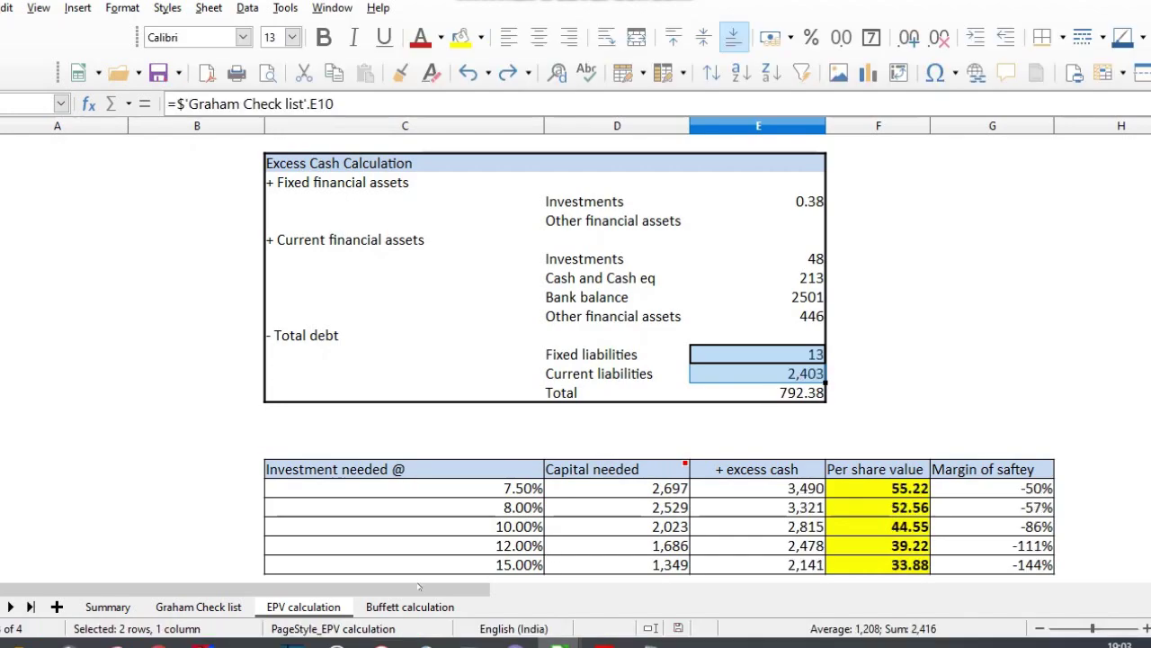
On the Buffett calculation sheet, examine the 4 year average profit, average capital expense and the ratio between them.
{"action": "left_click", "coordinate": [410, 606]}
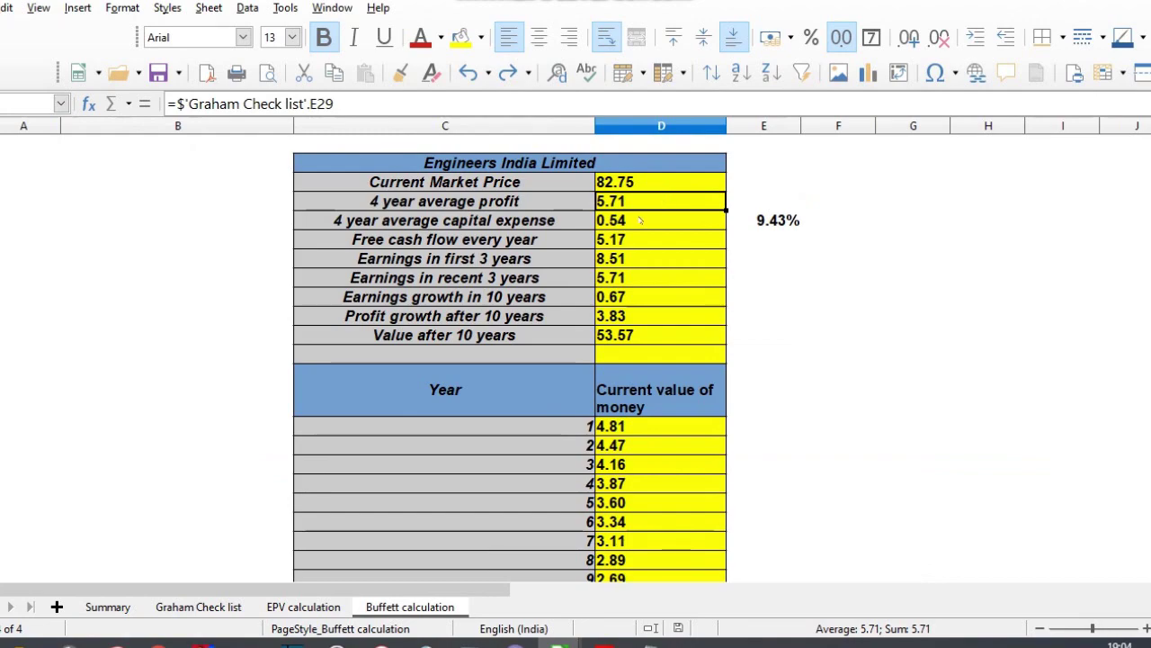
{"action": "left_click", "coordinate": [640, 220]}
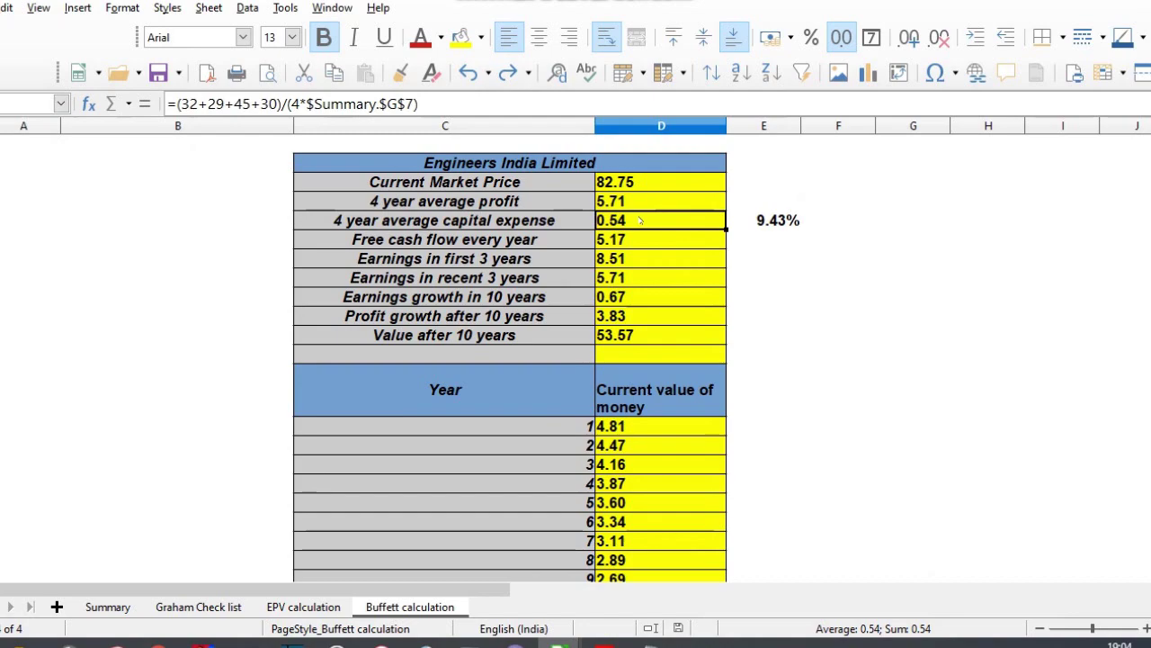
{"action": "key", "text": "Right"}
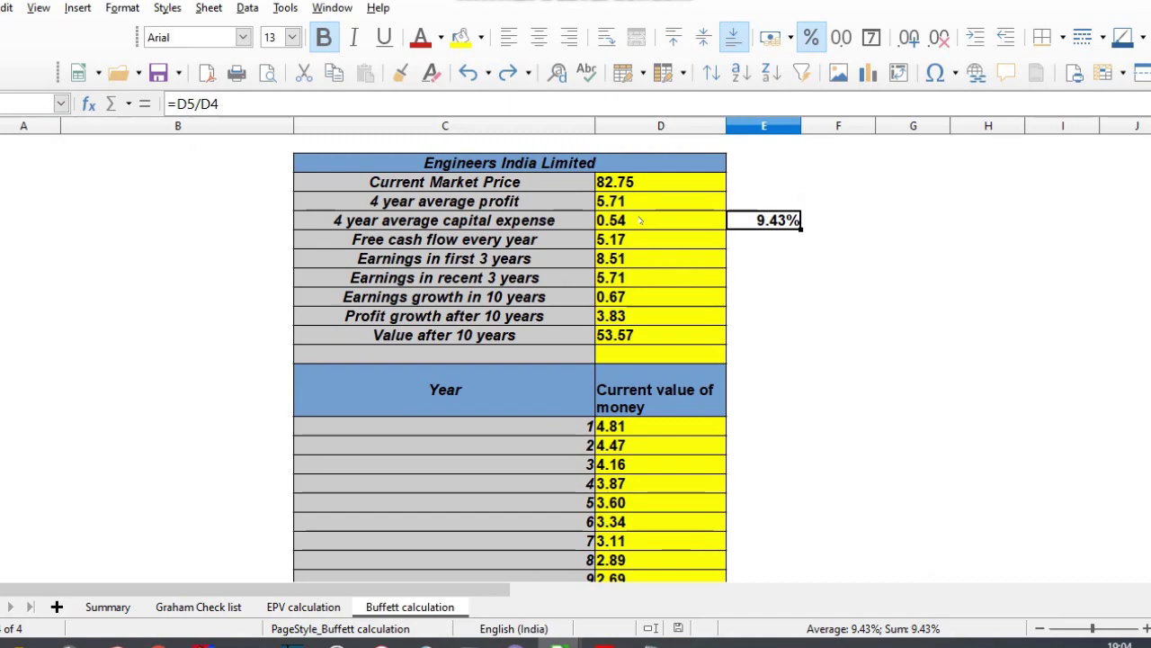
{"action": "key", "text": "Left"}
{"action": "key", "text": "Up"}
{"action": "key", "text": "Down"}
{"action": "key", "text": "Right"}
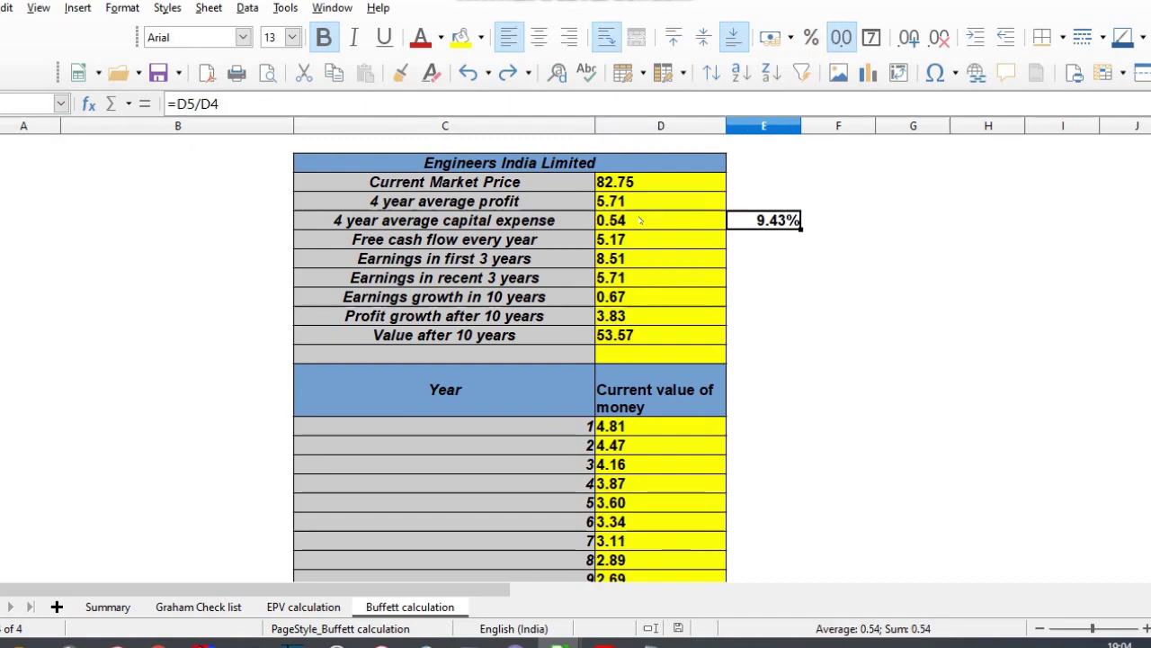
Examine the formulas for yearly free cash flow, earnings in first and recent 3 years, 10-year earnings growth and profit growth.
{"action": "key", "text": "Left"}
{"action": "key", "text": "Down"}
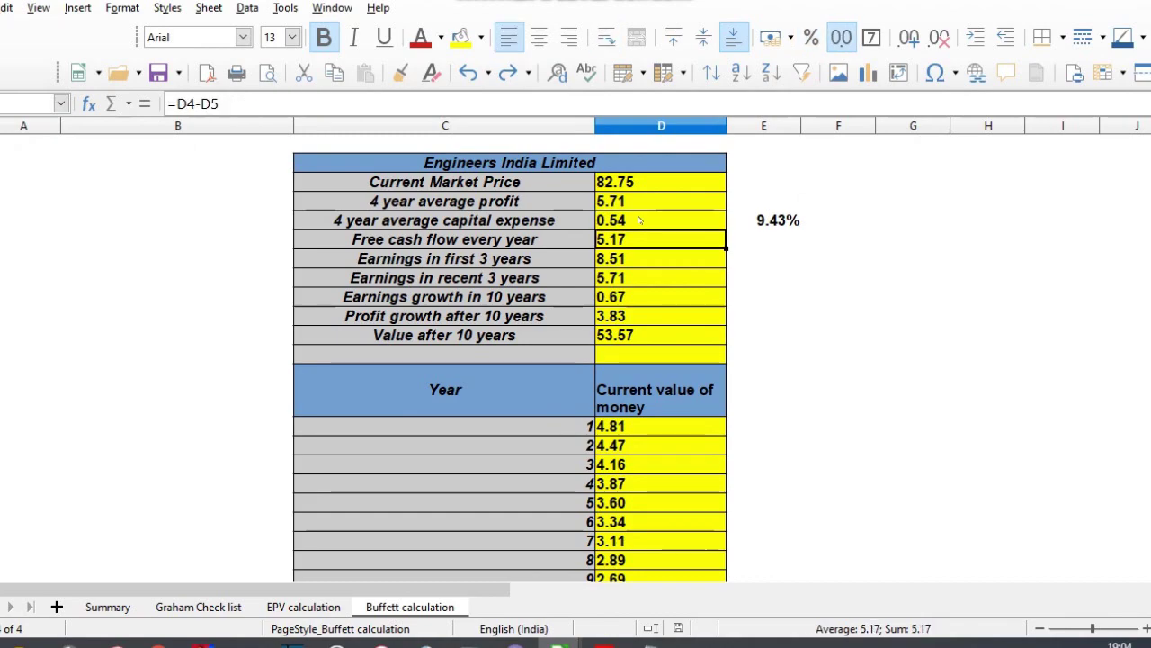
{"action": "key", "text": "Down"}
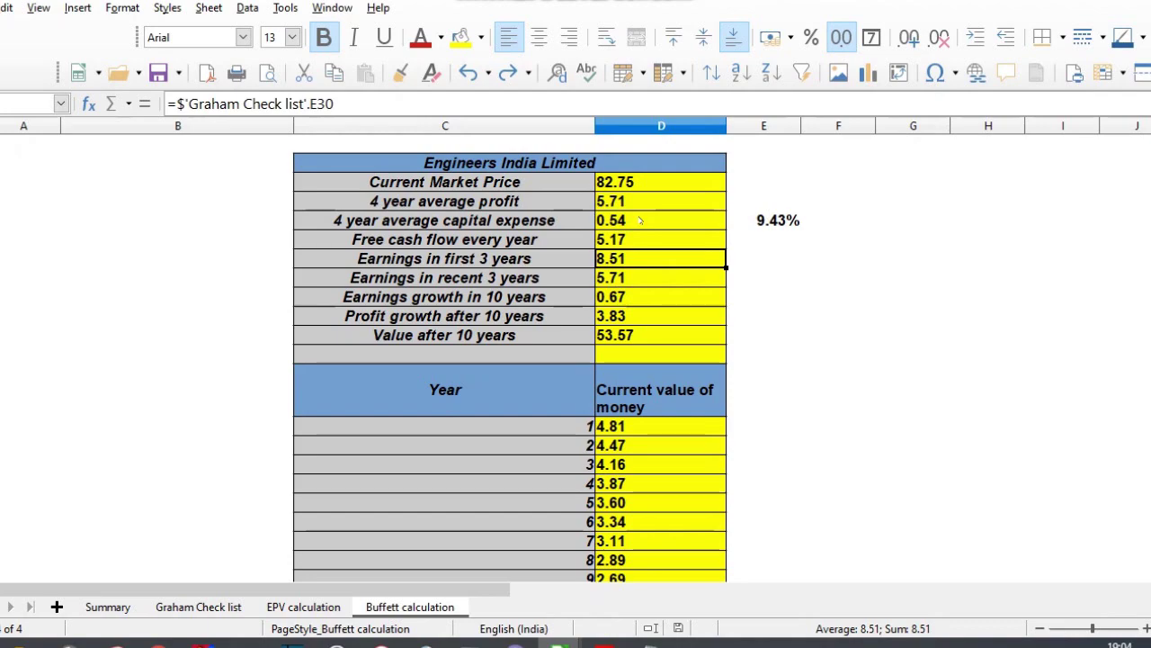
{"action": "key", "text": "Down"}
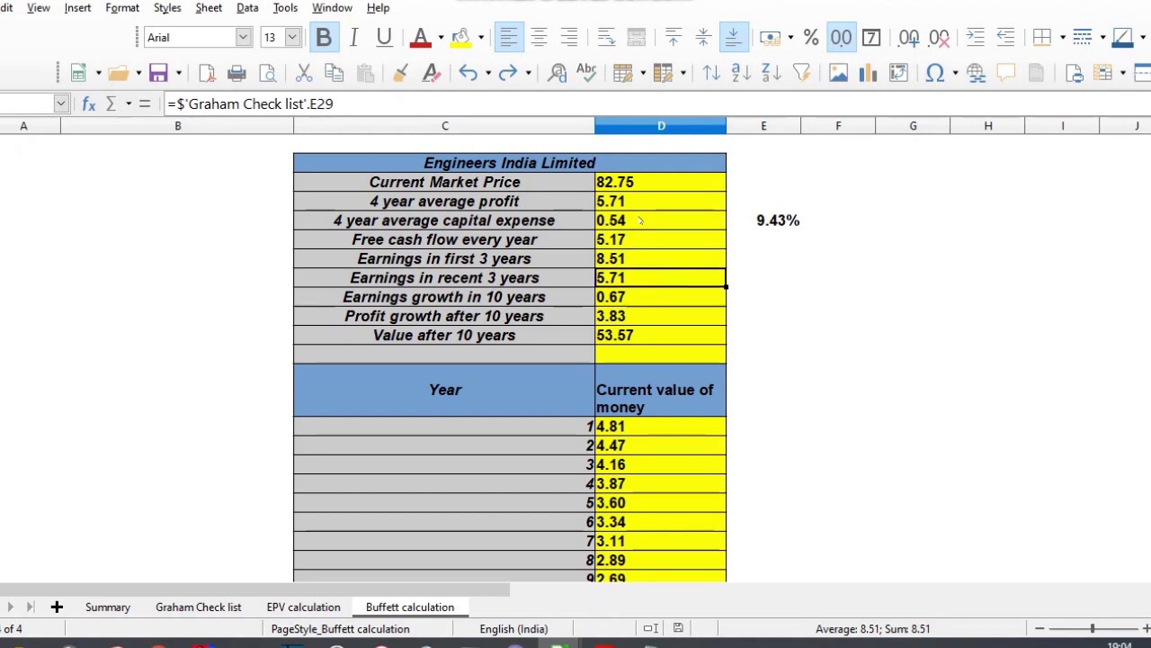
{"action": "key", "text": "Down"}
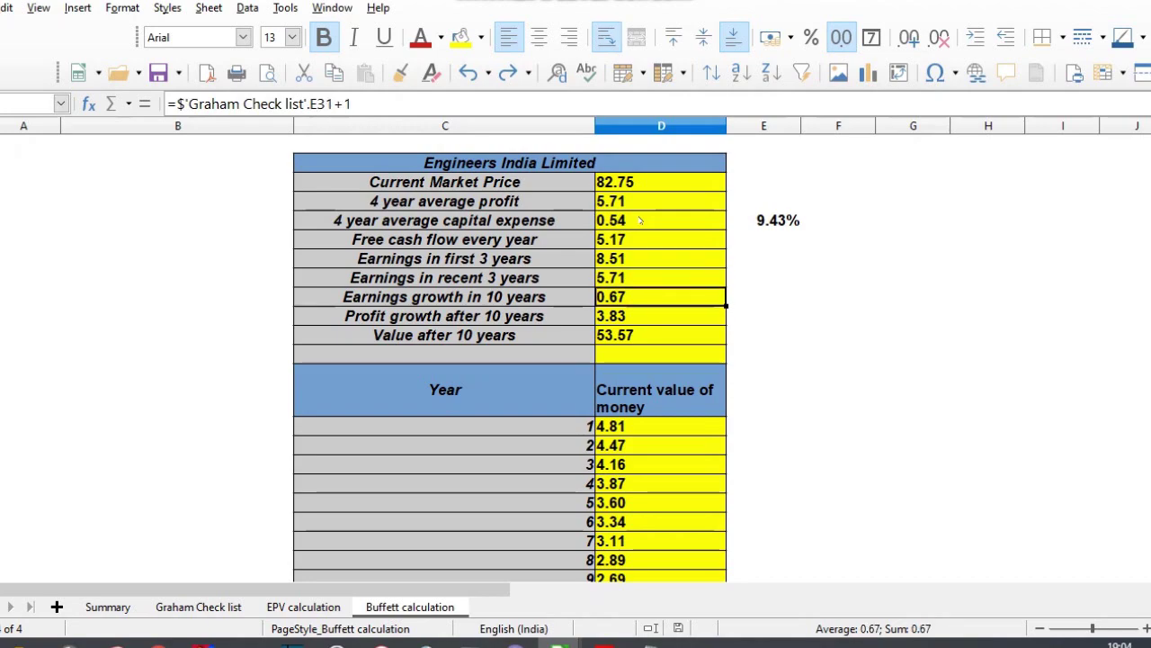
{"action": "key", "text": "Up"}
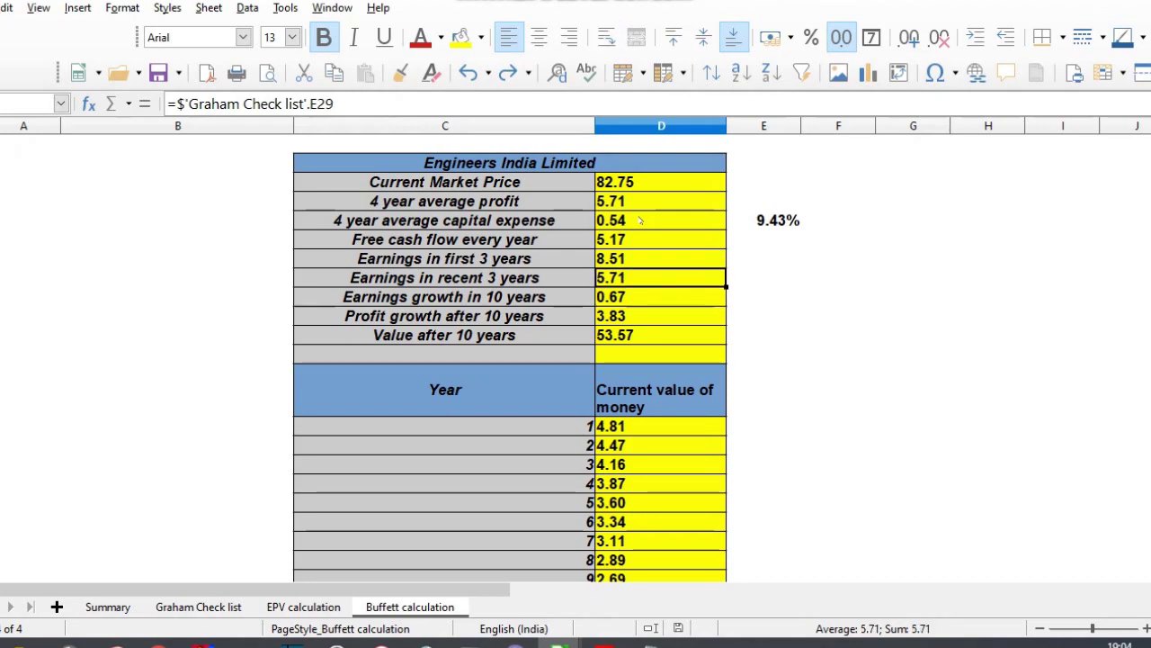
{"action": "key", "text": "Down"}
{"action": "key", "text": "Down"}
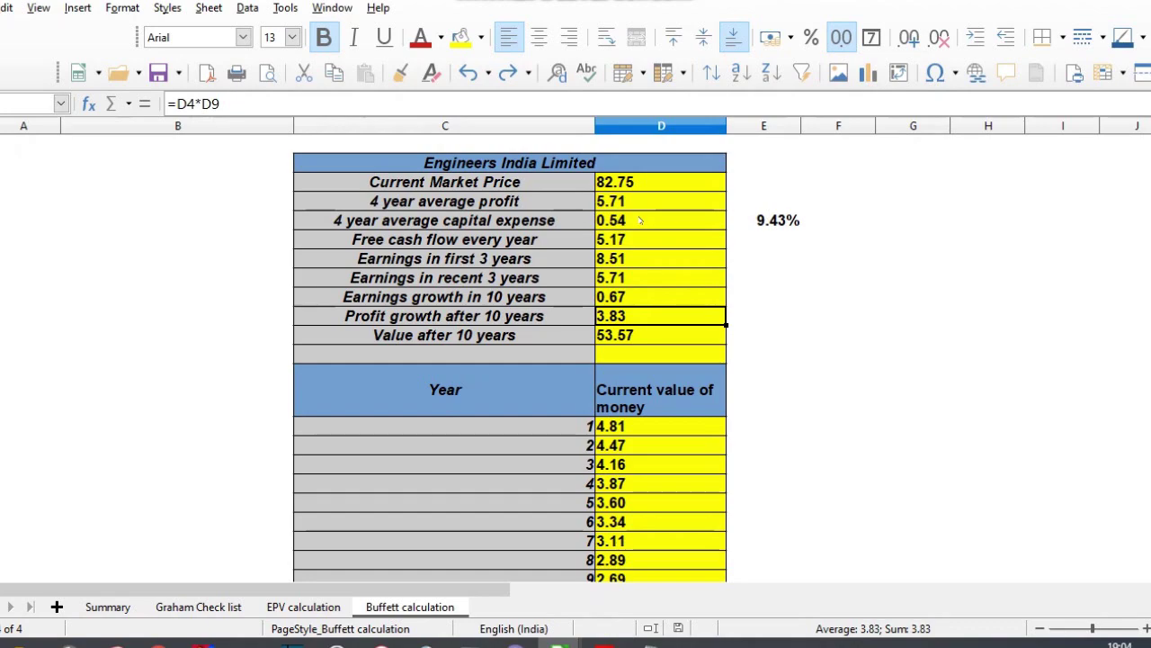
Examine the formulas for value after 10 years, the yearly current values of money, the total current value and the price discount.
{"action": "key", "text": "Down"}
{"action": "key", "text": "Down"}
{"action": "key", "text": "Up"}
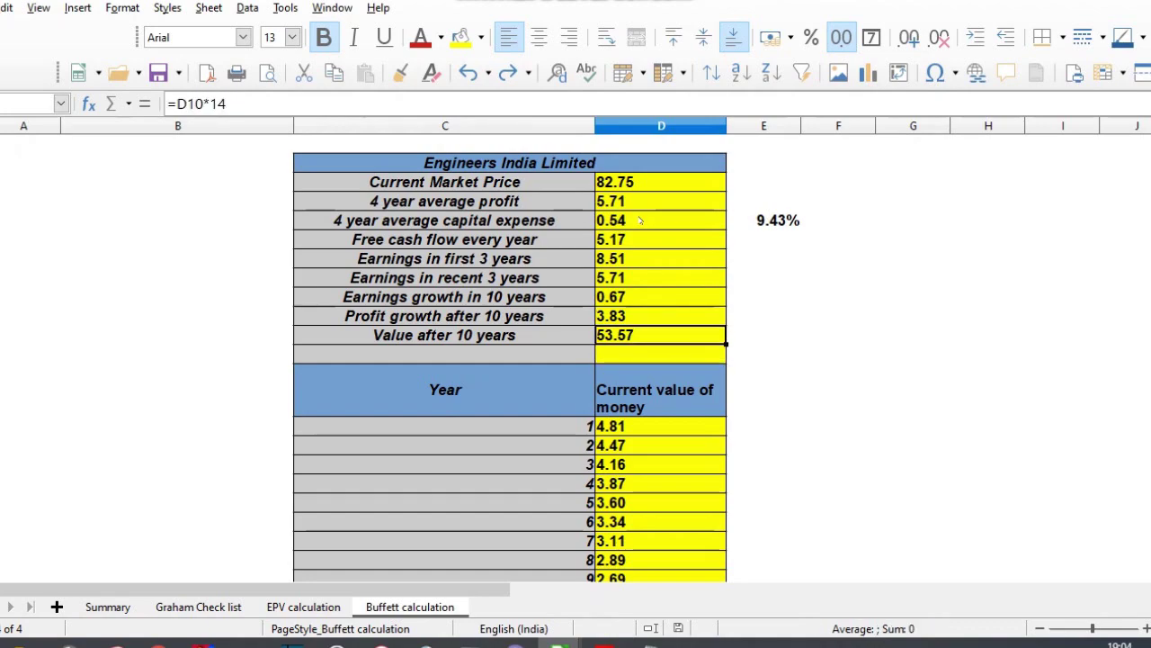
{"action": "key", "text": "Down"}
{"action": "key", "text": "Down"}
{"action": "key", "text": "Down"}
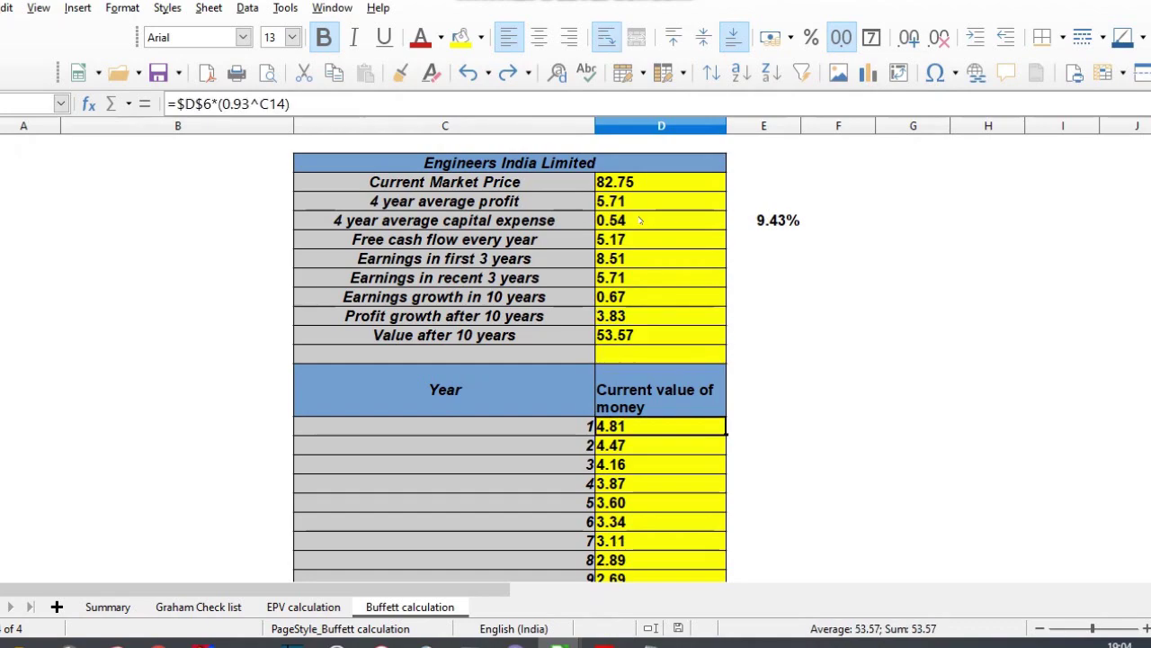
{"action": "key", "text": "Down"}
{"action": "key", "text": "Down"}
{"action": "key", "text": "Down"}
{"action": "key", "text": "Down"}
{"action": "key", "text": "Down"}
{"action": "key", "text": "Down"}
{"action": "key", "text": "Down"}
{"action": "key", "text": "Down"}
{"action": "key", "text": "Down"}
{"action": "key", "text": "Down"}
{"action": "key", "text": "Down"}
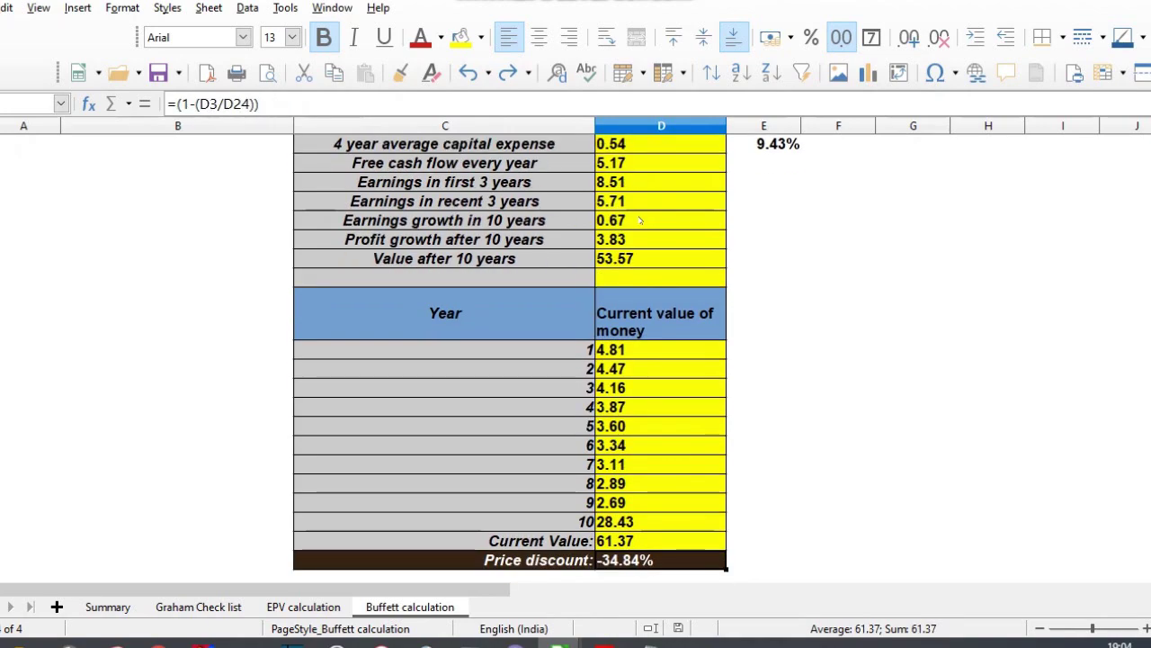
Set the earnings growth in 10 years to 1 to test the valuation without an earnings decline.
{"action": "key", "text": "Up"}
{"action": "key", "text": "Up"}
{"action": "key", "text": "Up"}
{"action": "key", "text": "Up"}
{"action": "key", "text": "Up"}
{"action": "key", "text": "Up"}
{"action": "key", "text": "Up"}
{"action": "key", "text": "Up"}
{"action": "key", "text": "Up"}
{"action": "key", "text": "Up"}
{"action": "key", "text": "Up"}
{"action": "key", "text": "Up"}
{"action": "key", "text": "Up"}
{"action": "key", "text": "Up"}
{"action": "key", "text": "Up"}
{"action": "key", "text": "Up"}
{"action": "key", "text": "Up"}
{"action": "key", "text": "Up"}
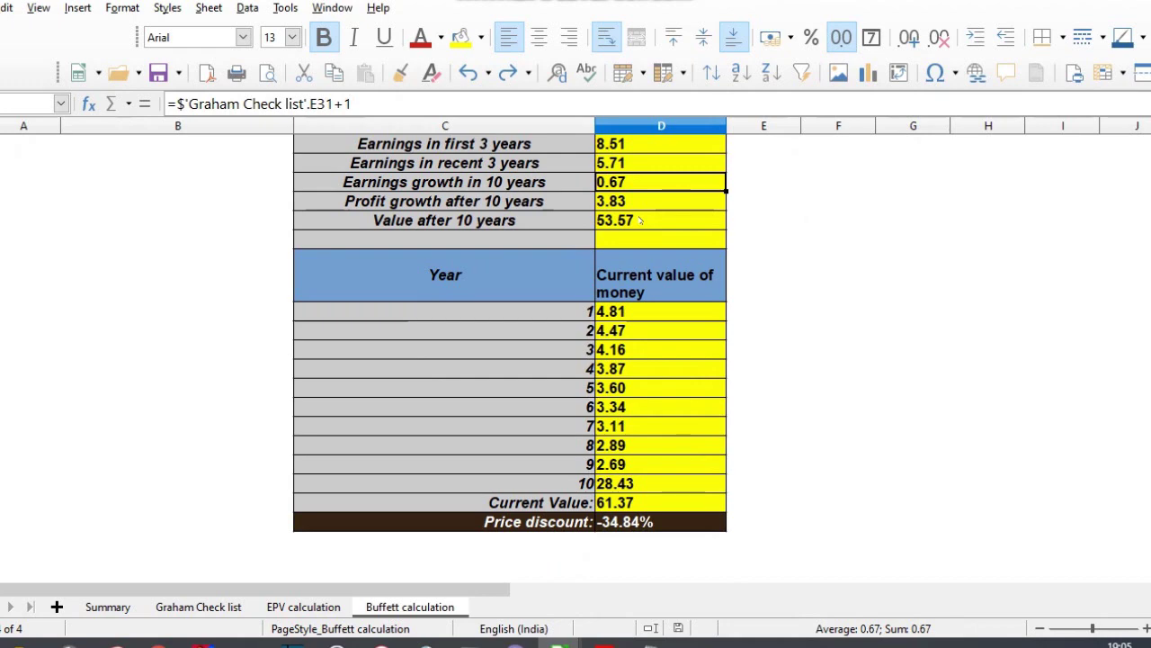
{"action": "type", "text": "1"}
{"action": "key", "text": "Return"}
{"action": "key", "text": "Return"}
{"action": "key", "text": "Return"}
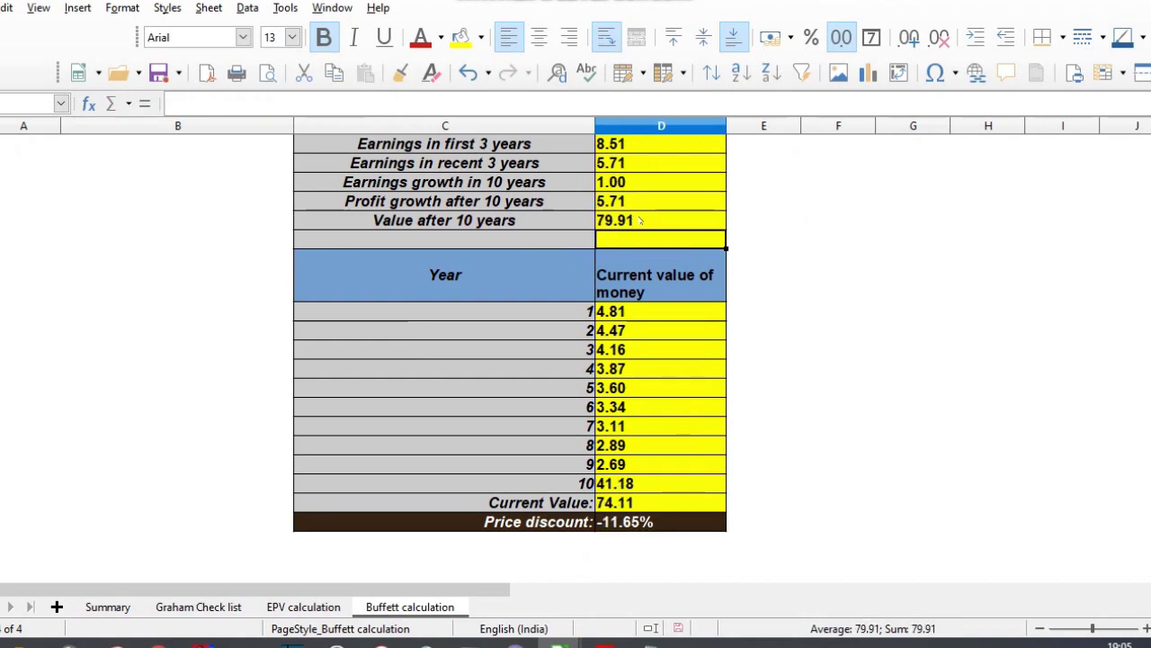
Review the recalculated yearly values, current value and price discount against the current market price.
{"action": "key", "text": "Down"}
{"action": "key", "text": "Down"}
{"action": "key", "text": "Down"}
{"action": "key", "text": "Down"}
{"action": "key", "text": "Down"}
{"action": "key", "text": "Down"}
{"action": "key", "text": "Down"}
{"action": "key", "text": "Down"}
{"action": "key", "text": "Down"}
{"action": "key", "text": "Down"}
{"action": "key", "text": "Down"}
{"action": "key", "text": "Down"}
{"action": "key", "text": "Up"}
{"action": "key", "text": "Up"}
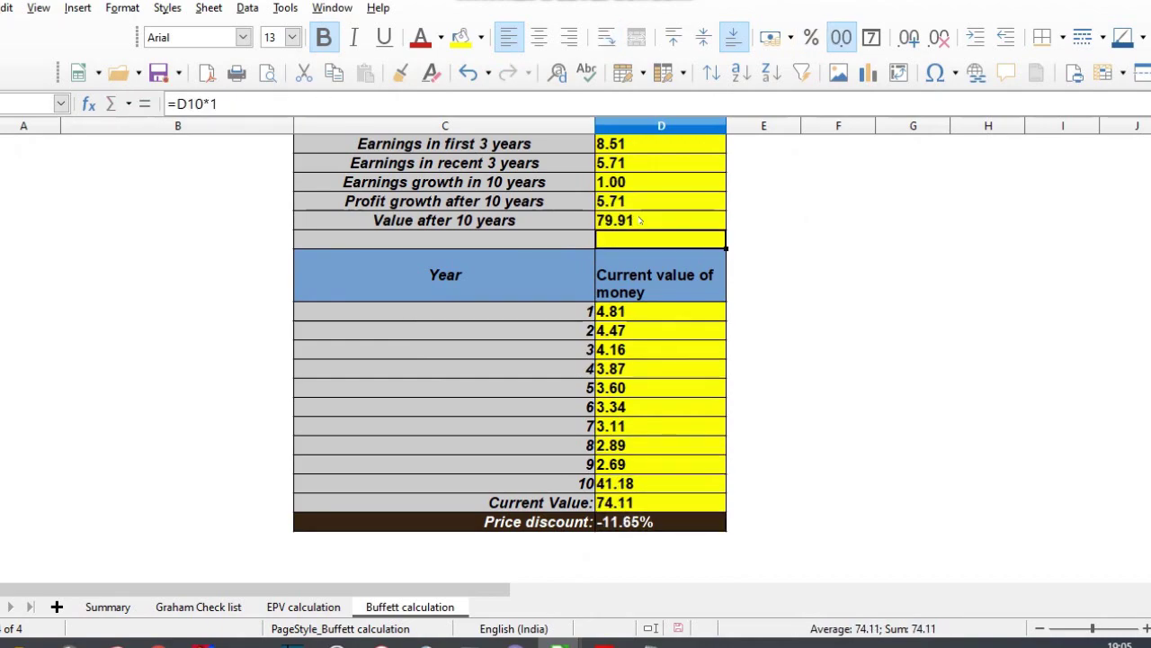
{"action": "key", "text": "Up"}
{"action": "key", "text": "Up"}
{"action": "key", "text": "Up"}
{"action": "key", "text": "Up"}
{"action": "key", "text": "Up"}
{"action": "key", "text": "Up"}
{"action": "key", "text": "Up"}
{"action": "key", "text": "Up"}
{"action": "key", "text": "Up"}
{"action": "key", "text": "Up"}
{"action": "key", "text": "Down"}
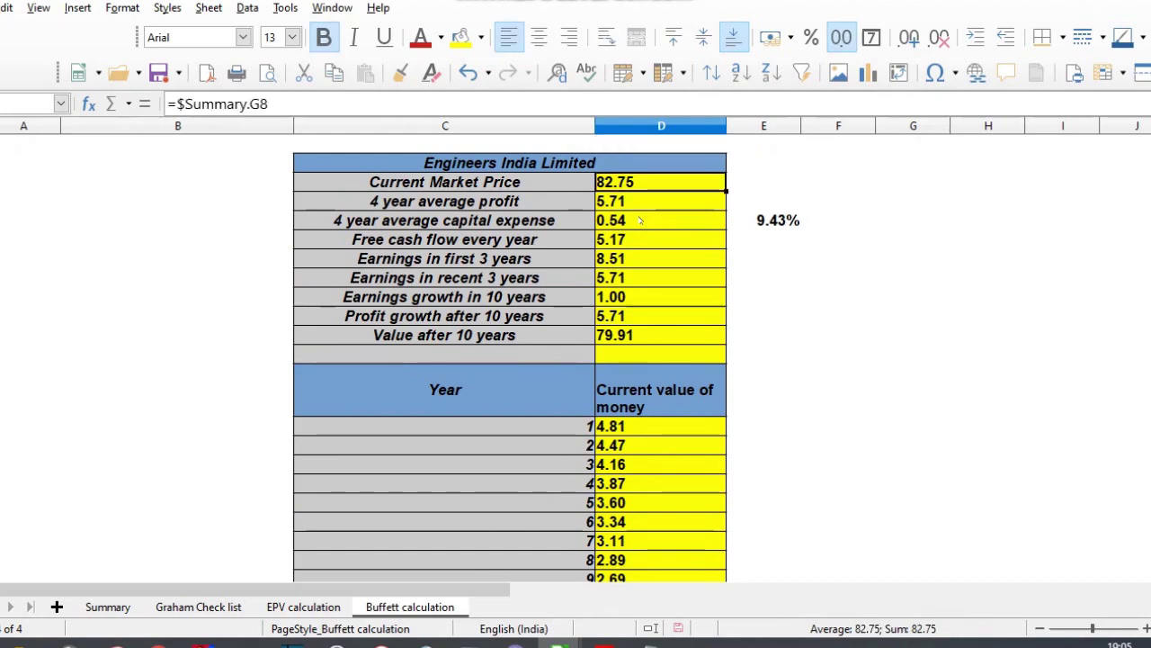
Undo the earnings growth override to restore its Graham Check list formula, and save the workbook.
{"action": "key", "text": "ctrl+z"}
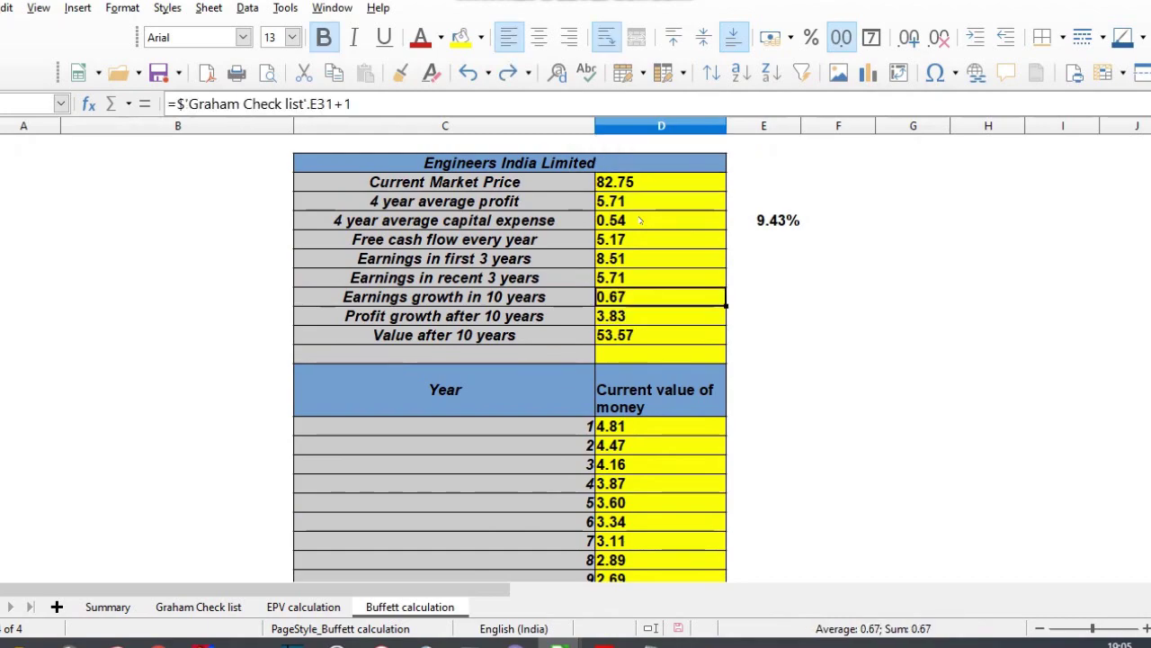
{"action": "key", "text": "ctrl+s"}
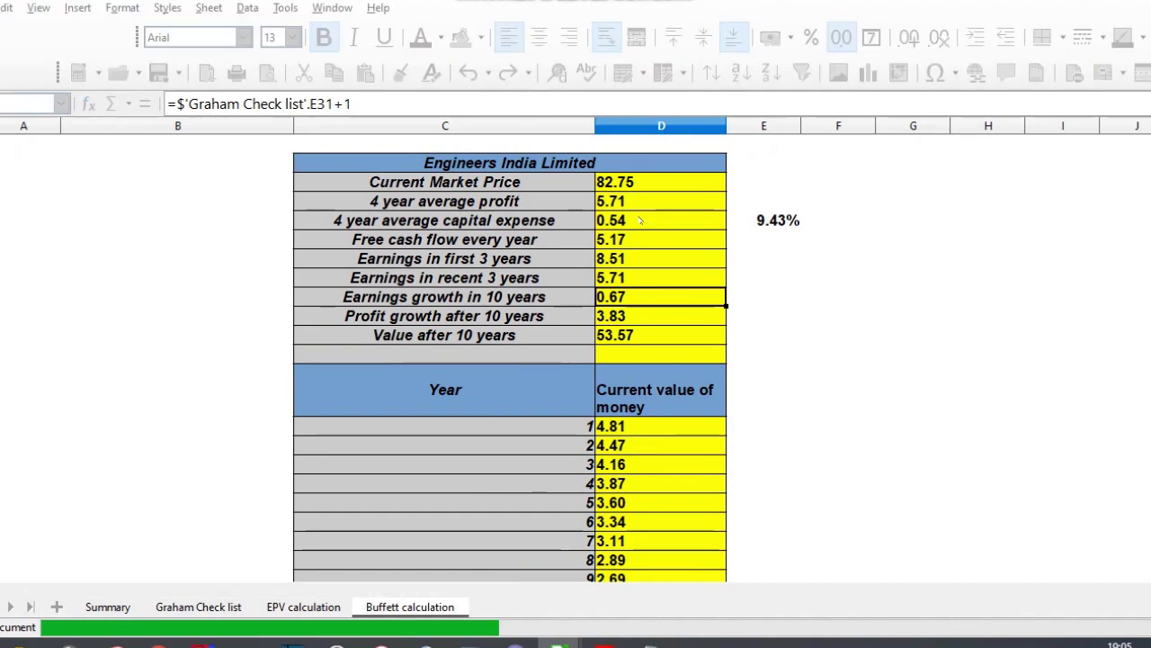